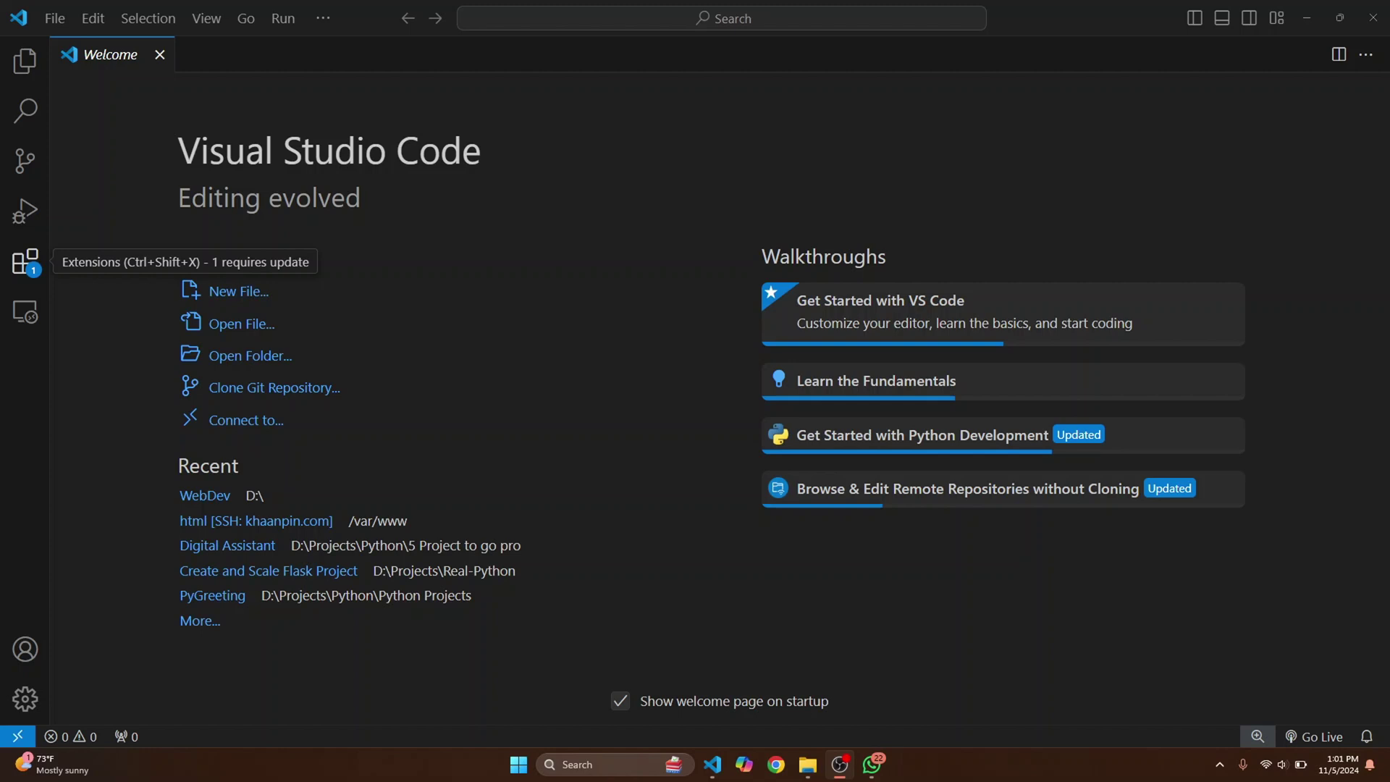
Find Live Server in the marketplace, then uninstall and reinstall it
{"action": "left_click", "coordinate": [26, 262]}
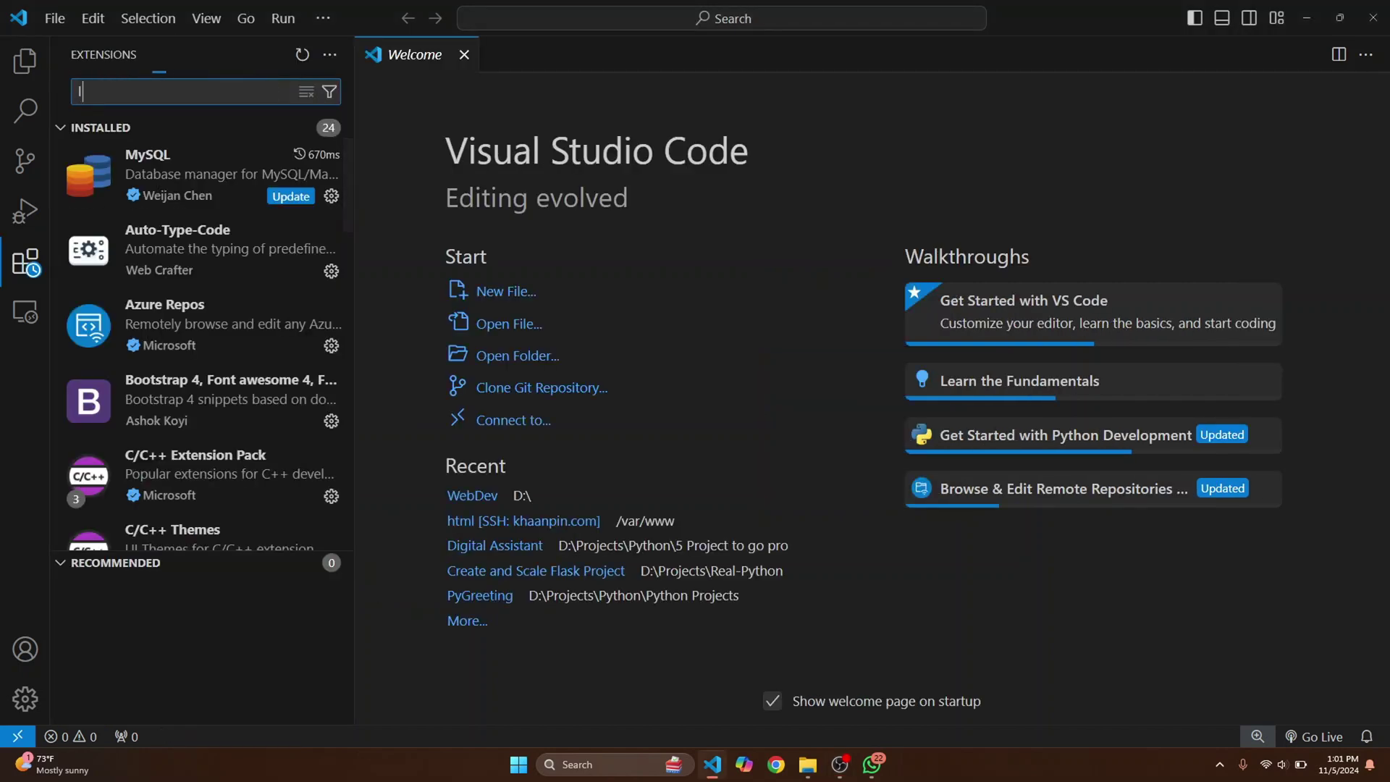
{"action": "type", "text": "live server"}
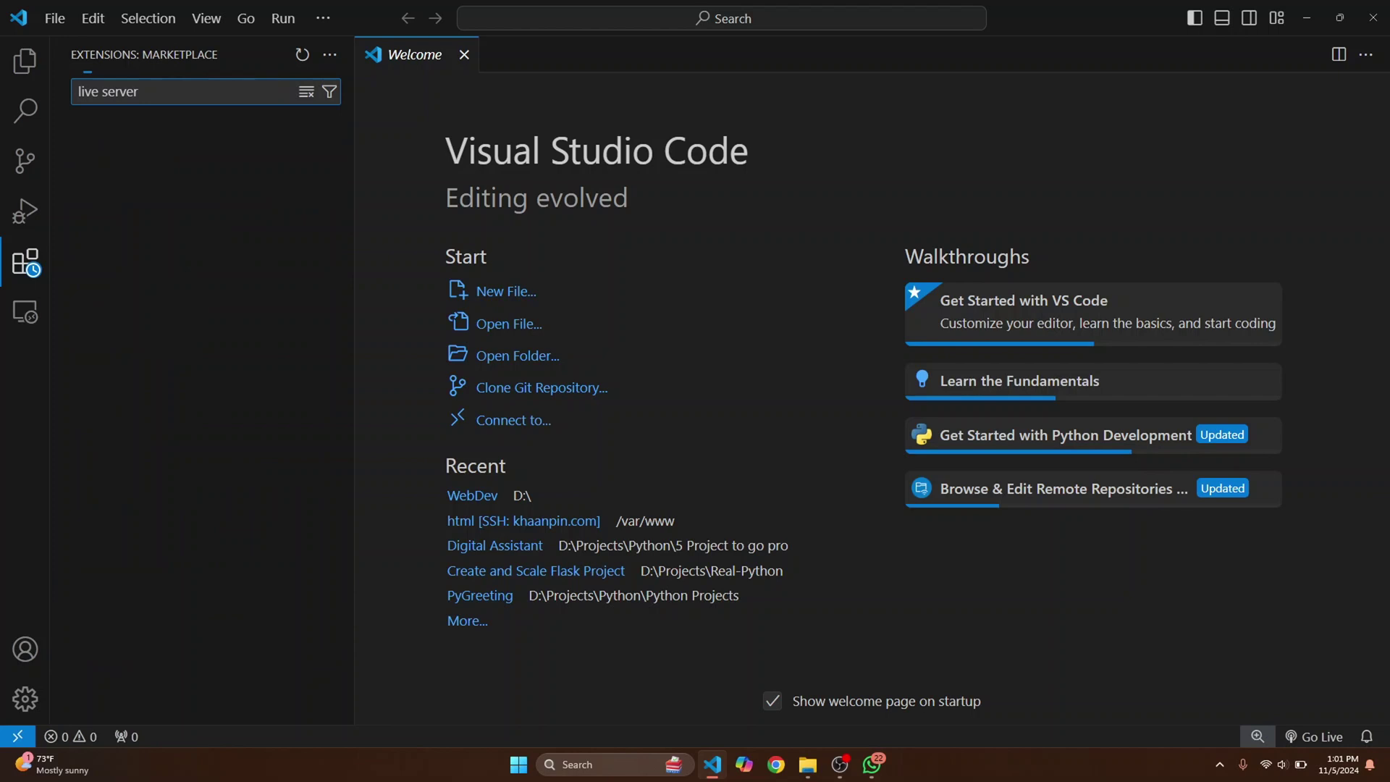
{"action": "key", "text": "Down"}
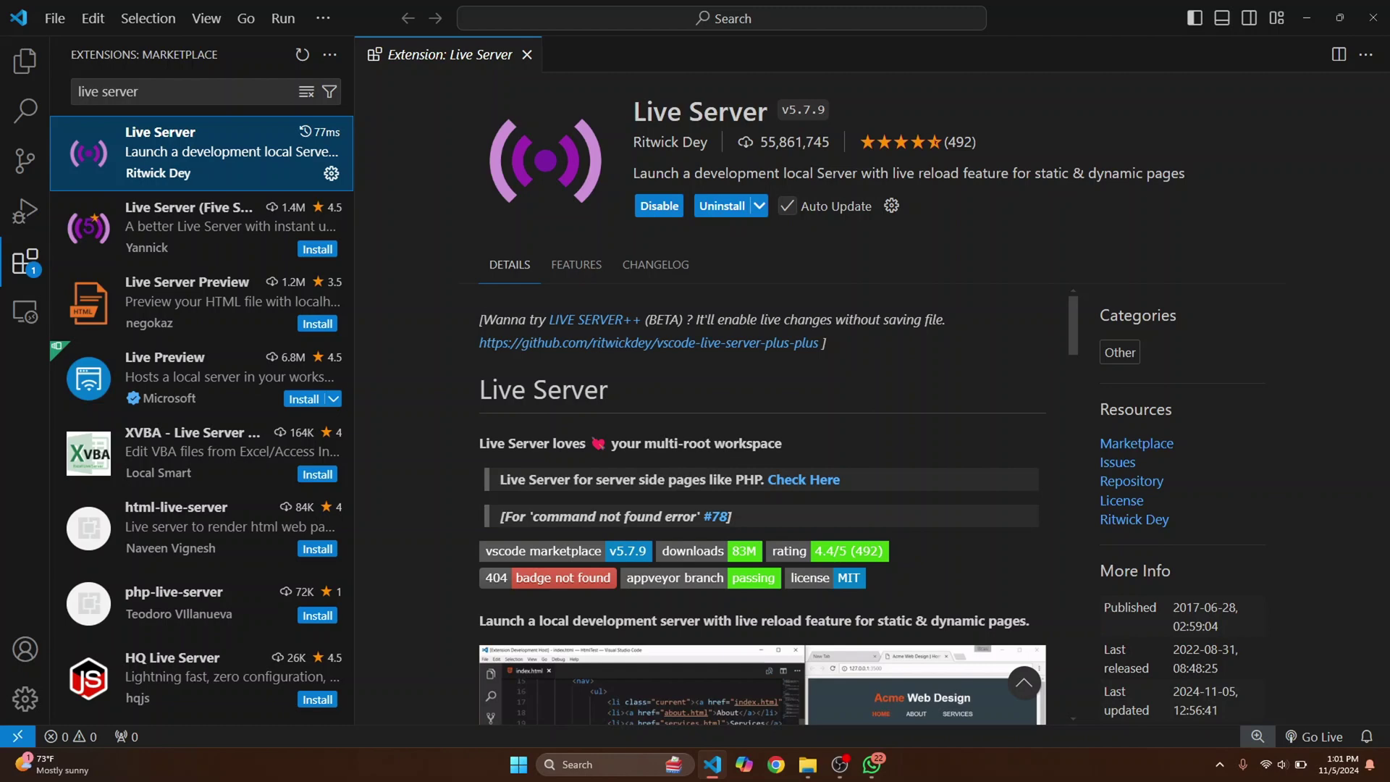
{"action": "left_click", "coordinate": [721, 205]}
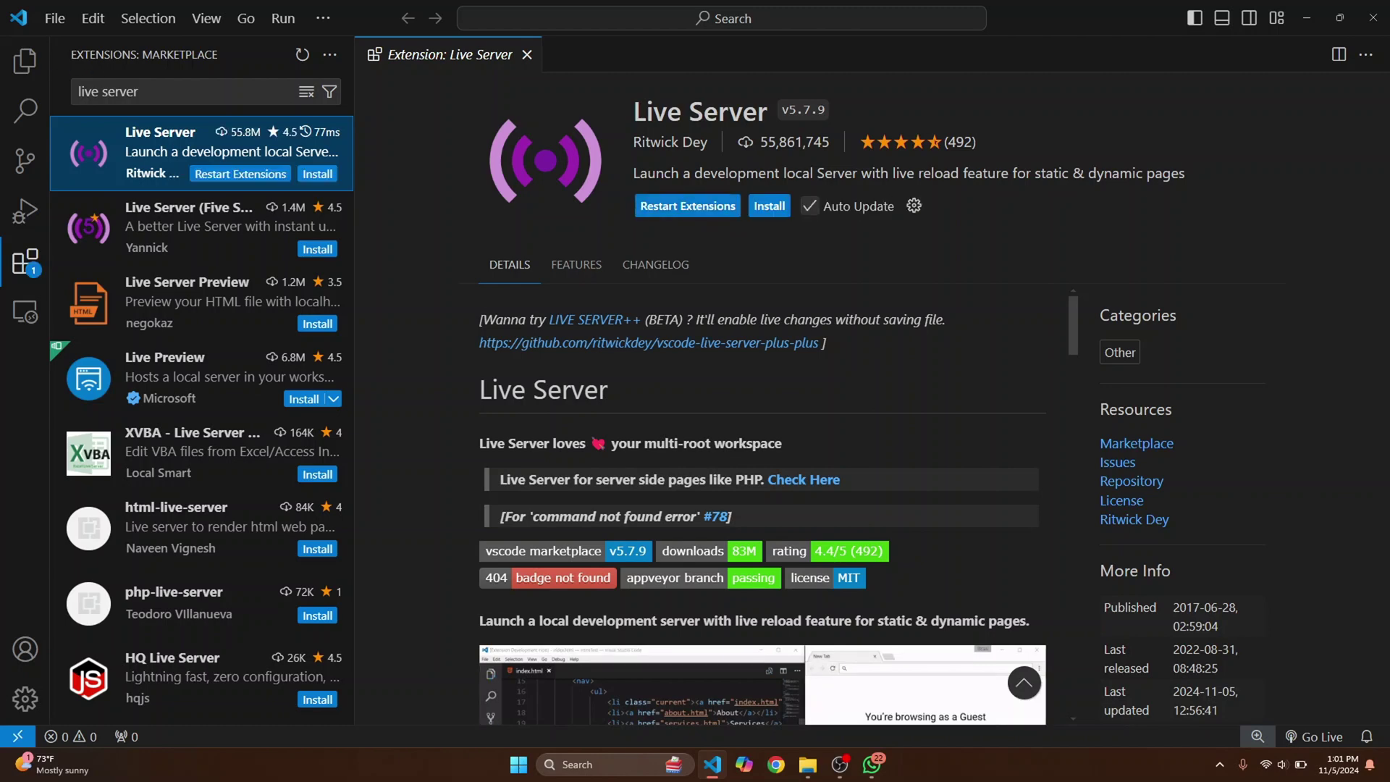
{"action": "left_click", "coordinate": [770, 206]}
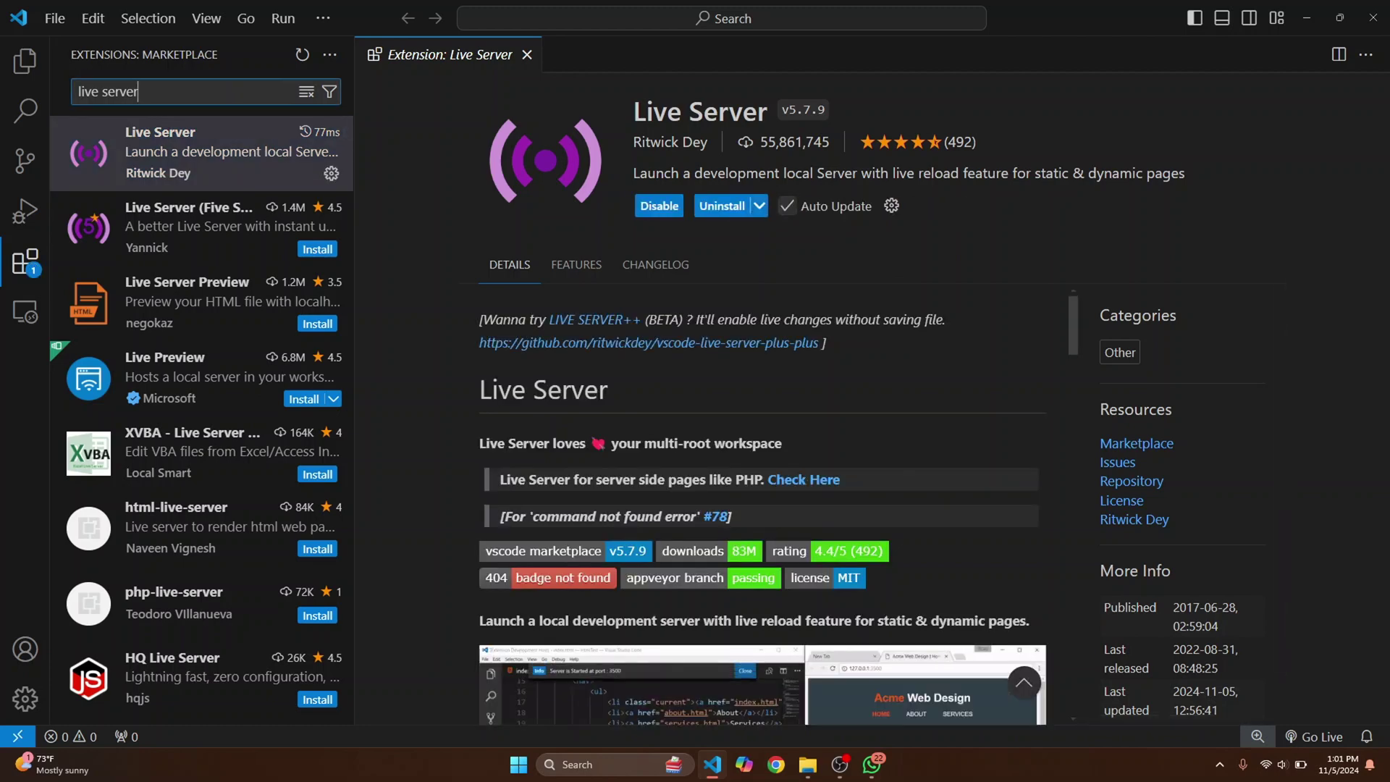
Search extensions for 'javascript', view JavaScript (ES6) code snippets, then clear the search
{"action": "key", "text": "ctrl+a"}
{"action": "key", "text": "BackSpace"}
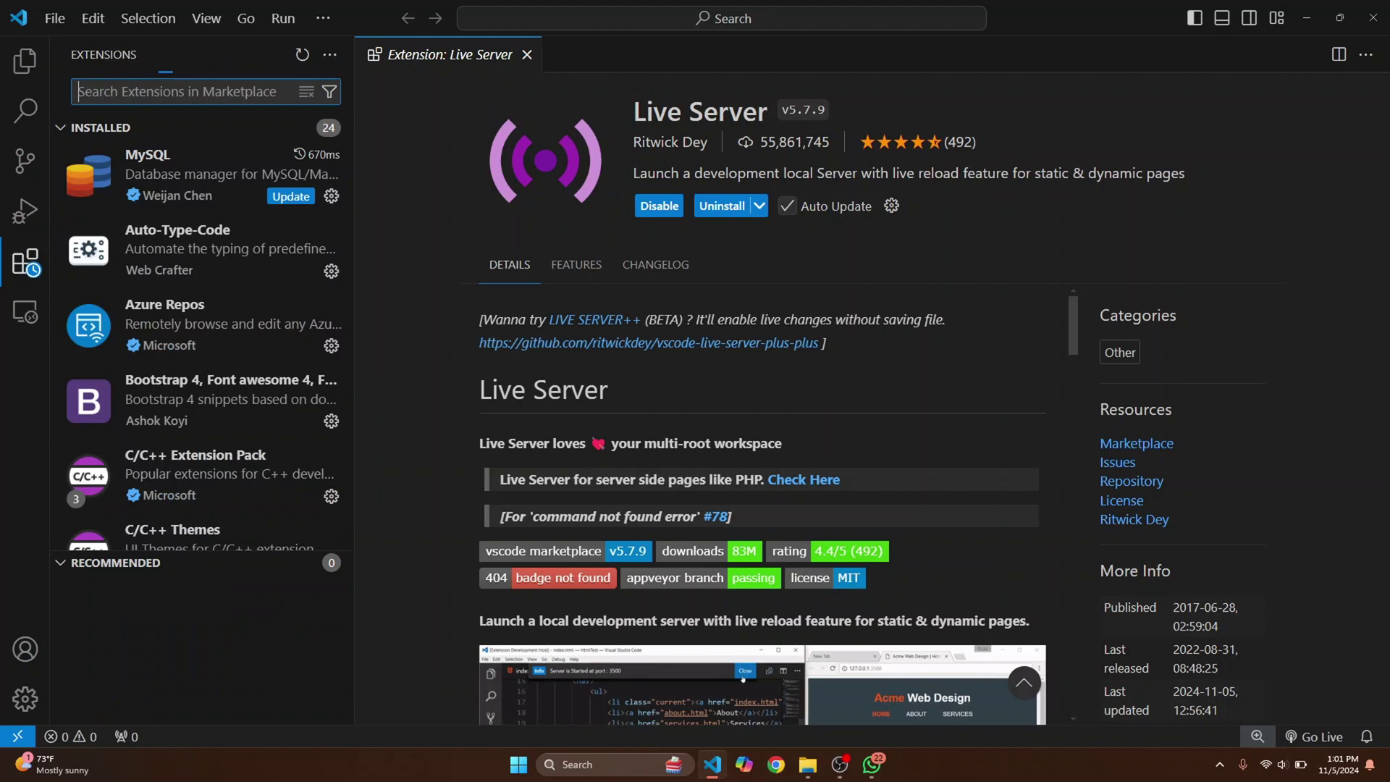
{"action": "type", "text": "javacs"}
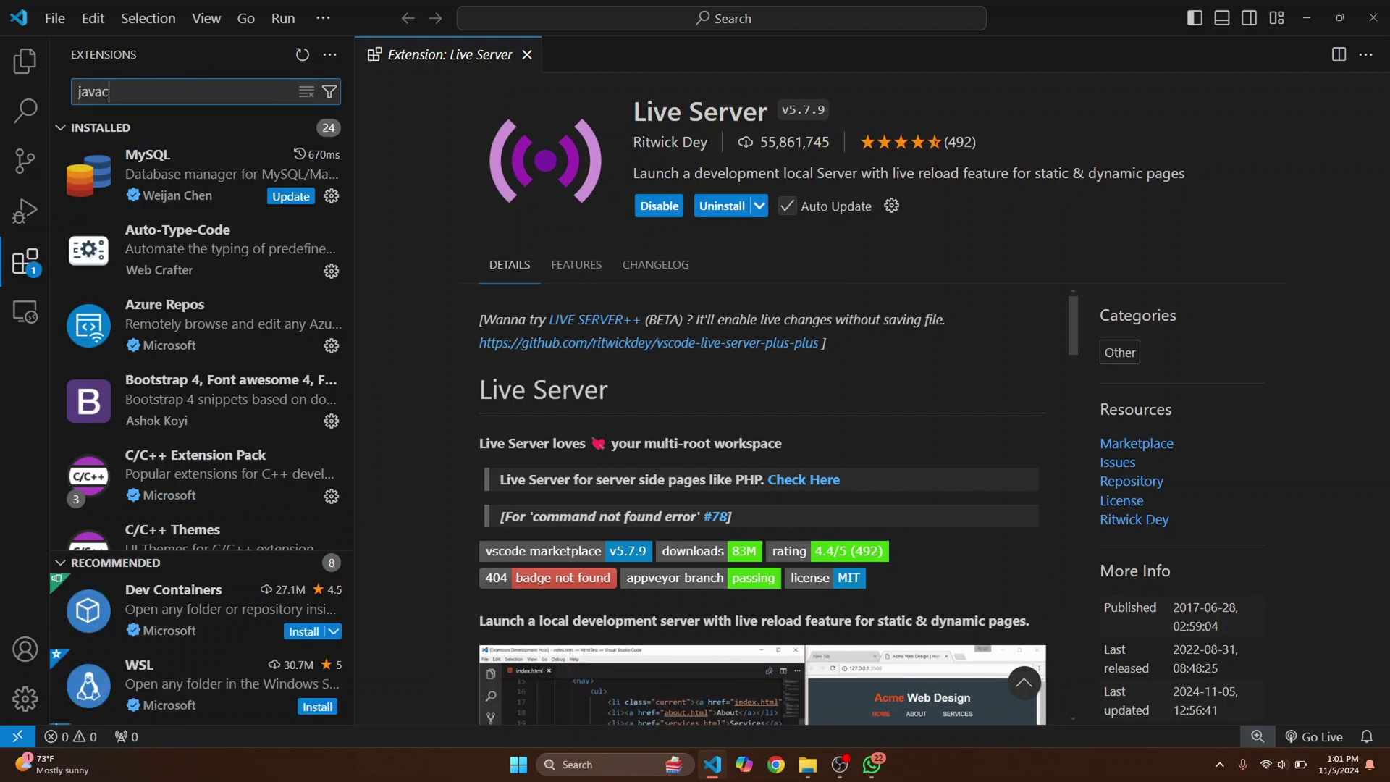
{"action": "key", "text": "BackSpace"}
{"action": "type", "text": "script"}
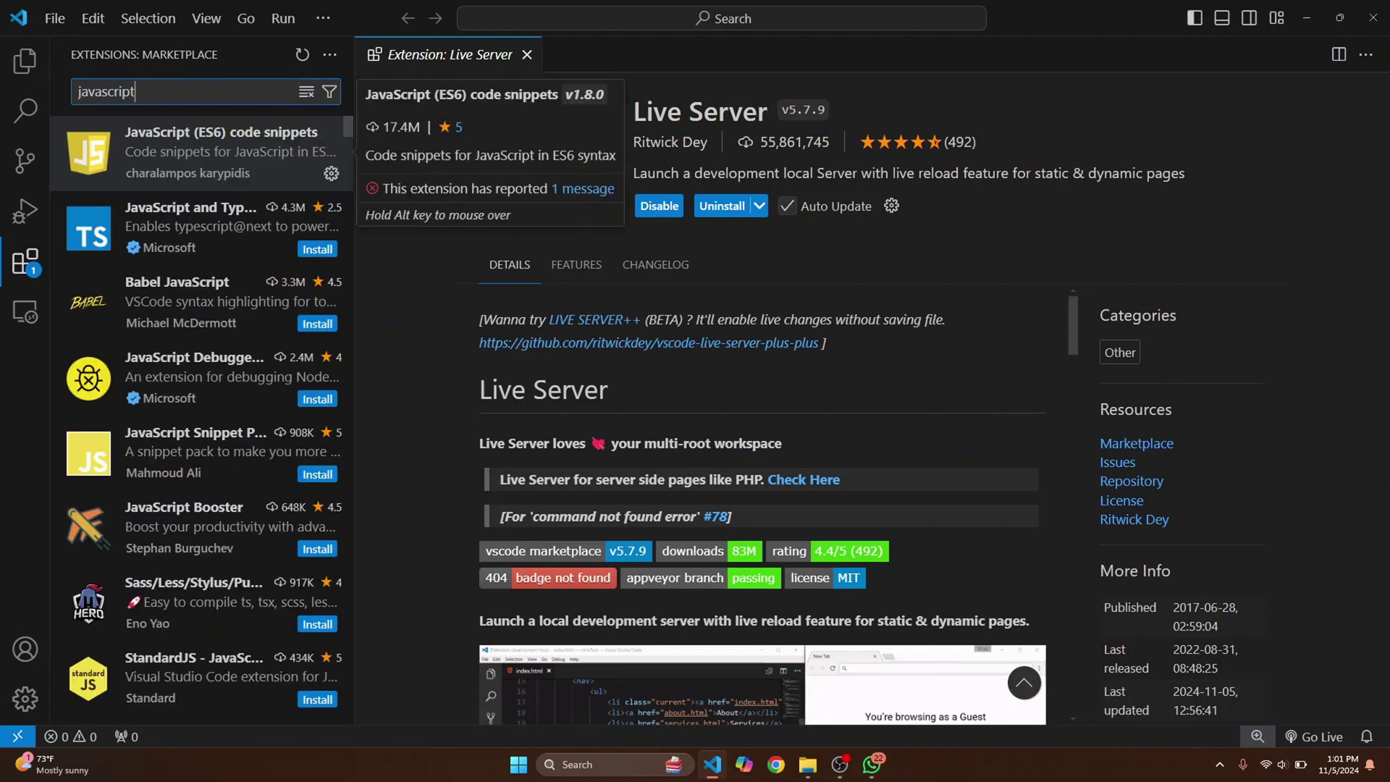
{"action": "left_click", "coordinate": [217, 152]}
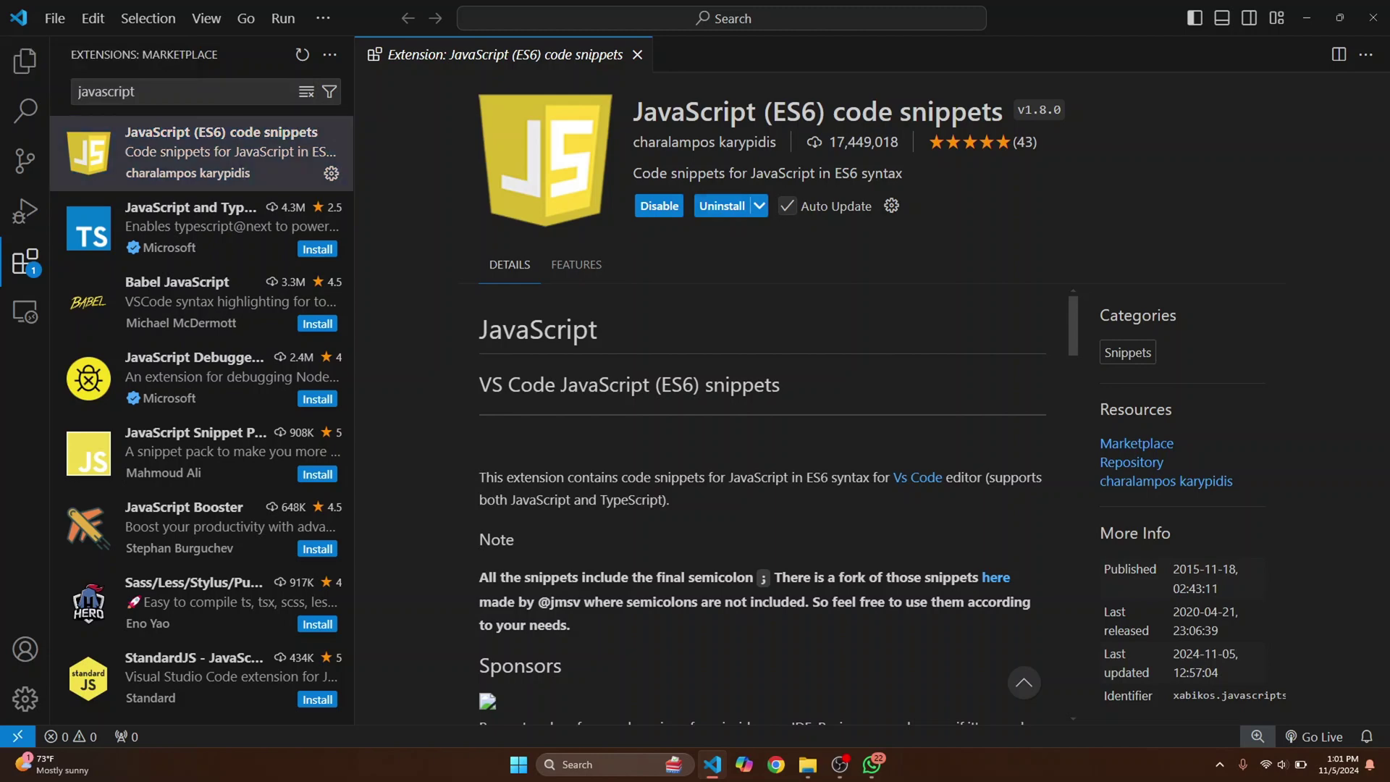
{"action": "key", "text": "ctrl+a"}
{"action": "key", "text": "BackSpace"}
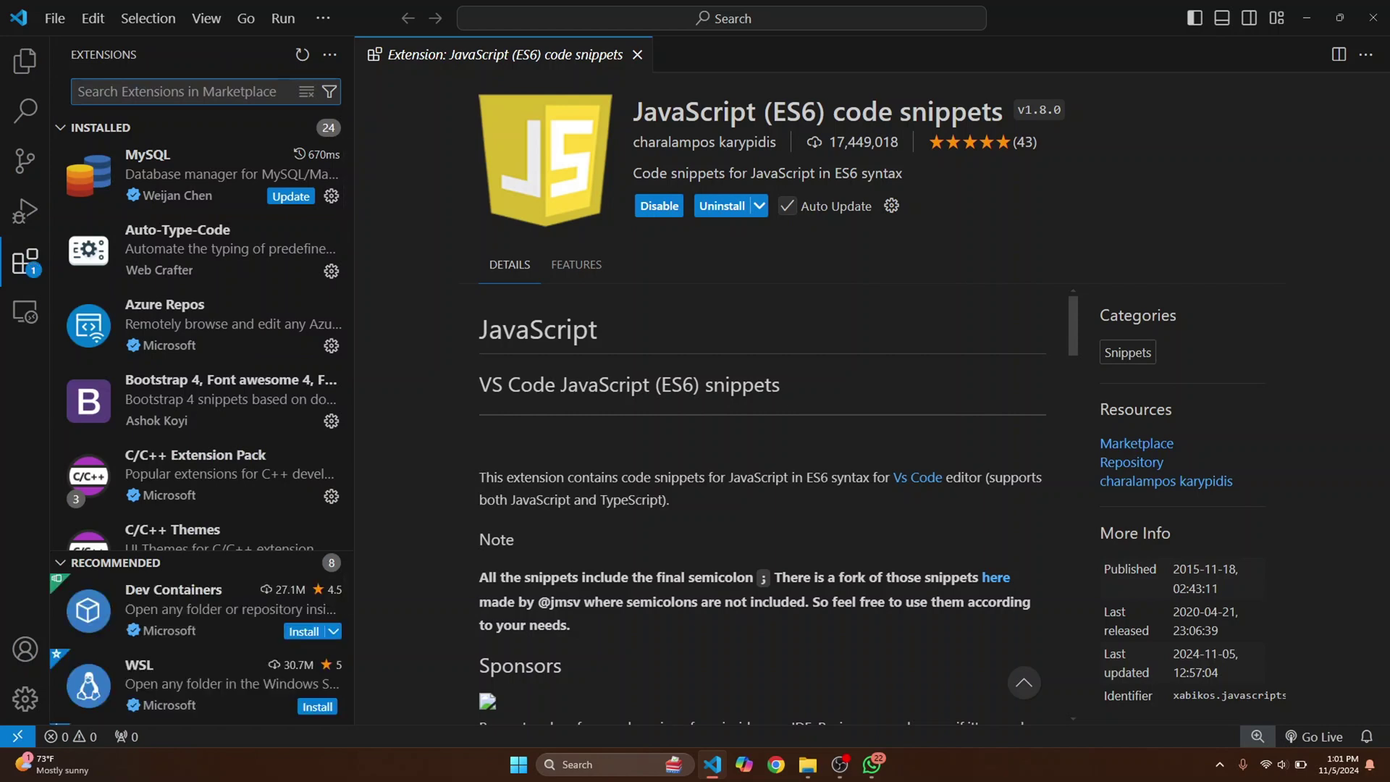
{"action": "type", "text": "b"}
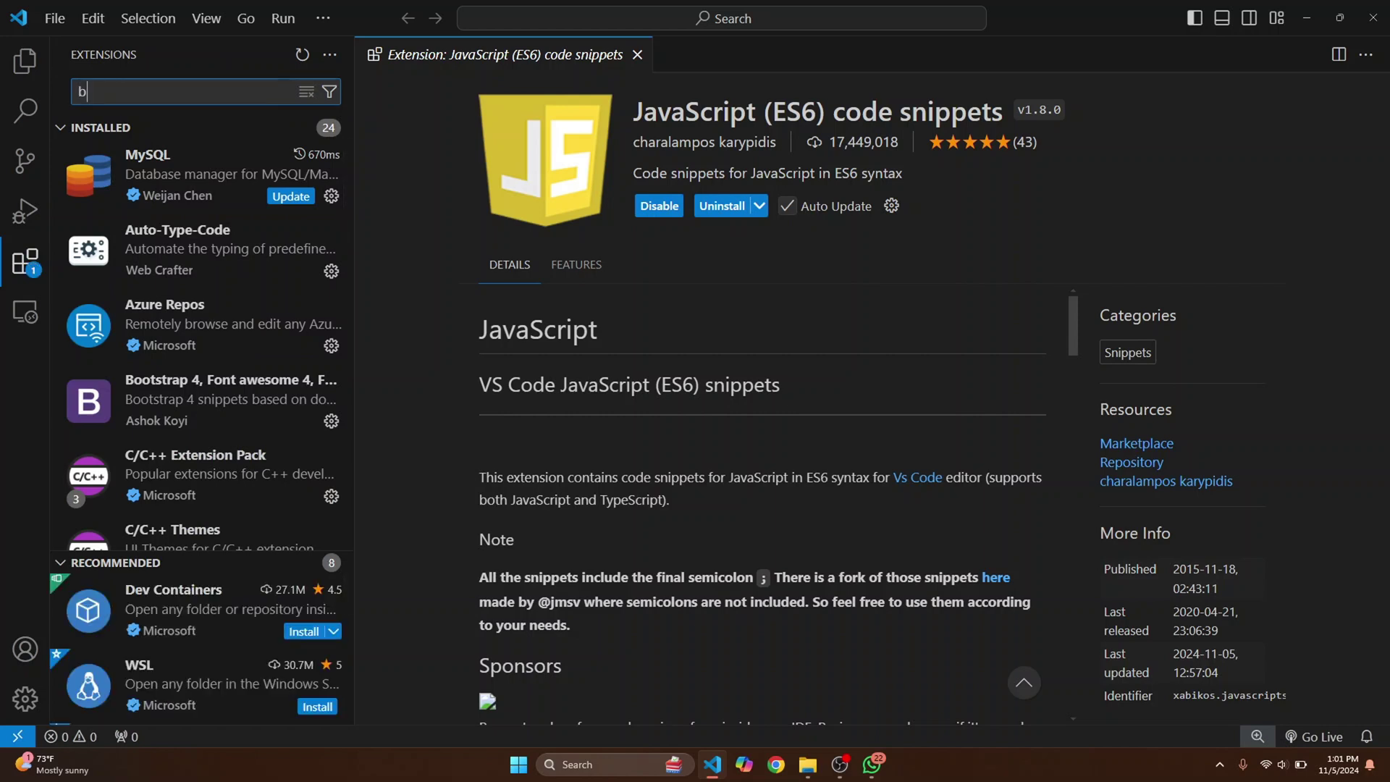
{"action": "type", "text": "ootstrap"}
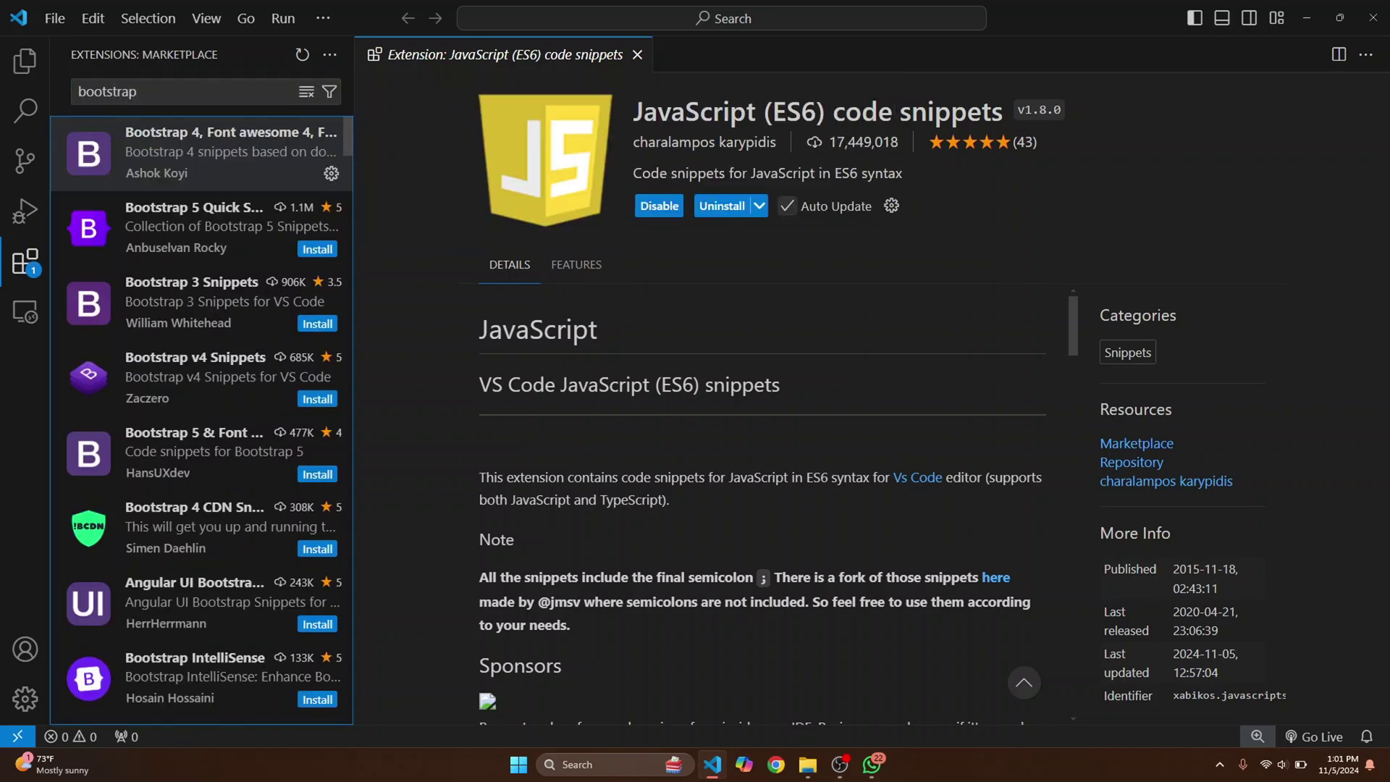
View the Bootstrap 4, Font Awesome snippets details, then show the empty Explorer
{"action": "left_click", "coordinate": [217, 152]}
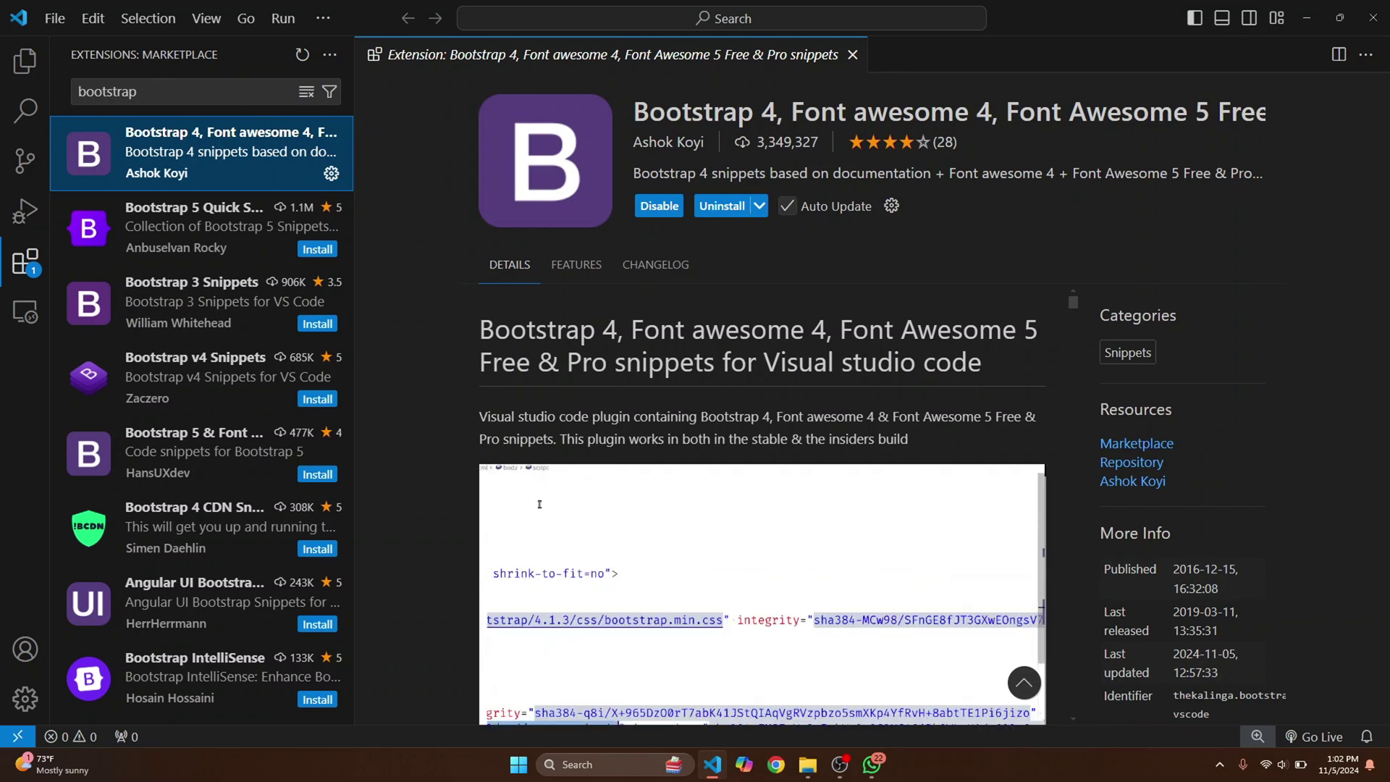
{"action": "key", "text": "ctrl+shift+e"}
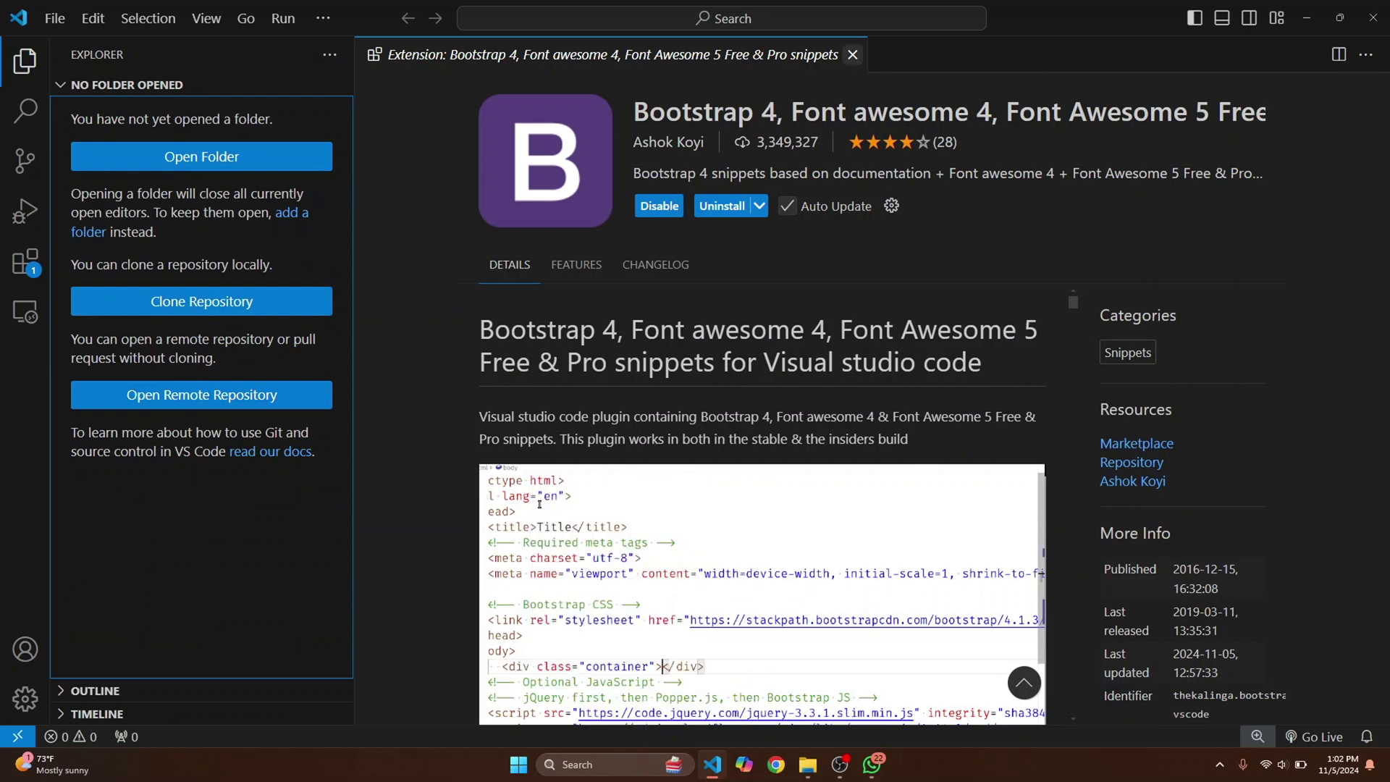
Create a WebDev folder on drive D: and open it as the workspace
{"action": "left_click", "coordinate": [853, 54]}
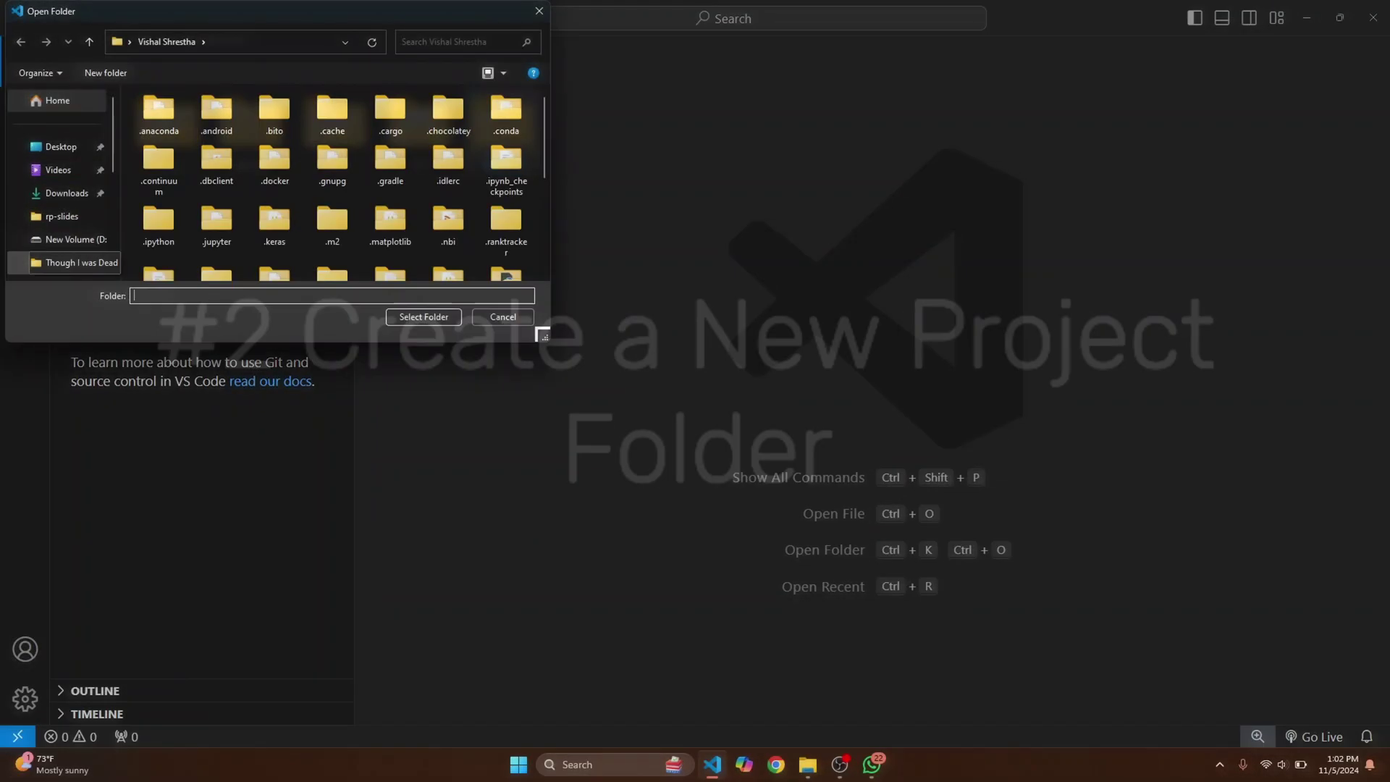
{"action": "left_click", "coordinate": [71, 239]}
{"action": "left_click", "coordinate": [105, 73]}
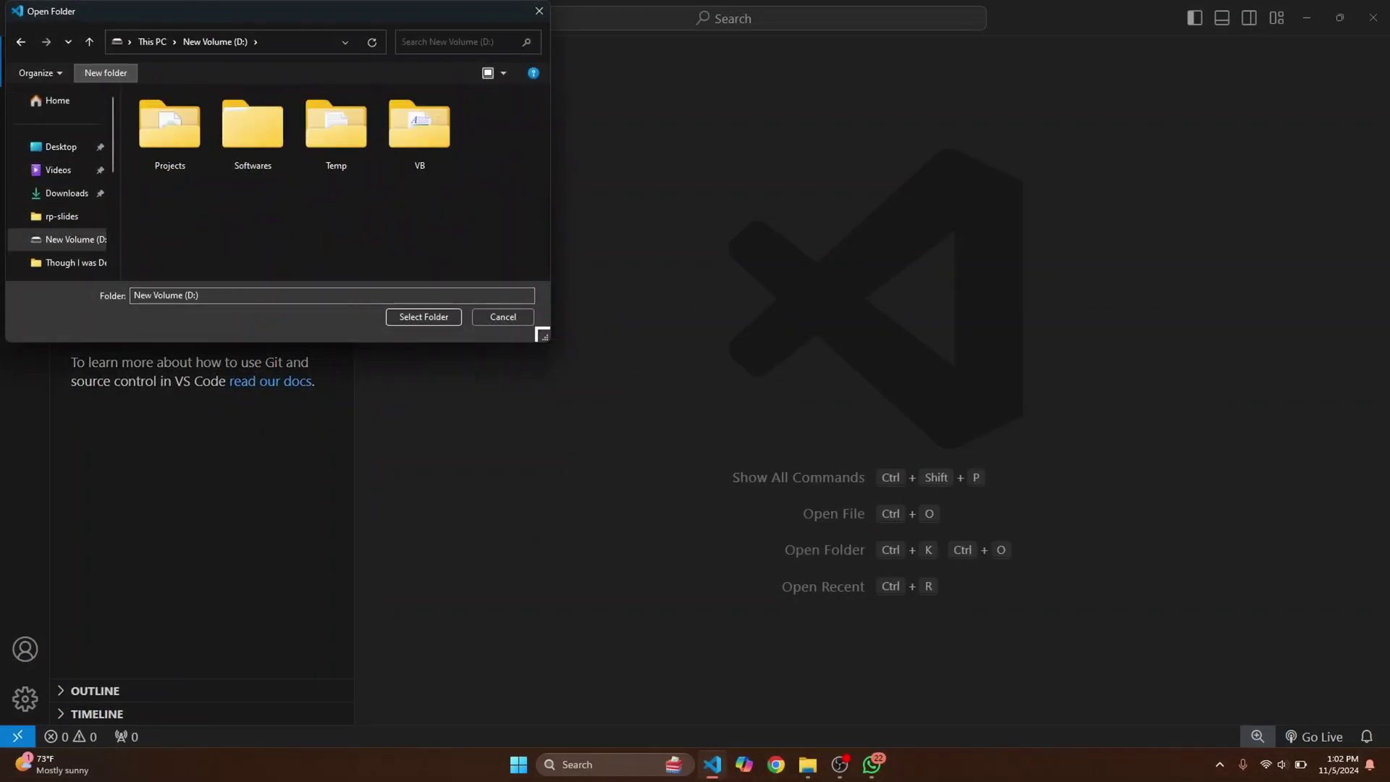
{"action": "type", "text": "WebD"}
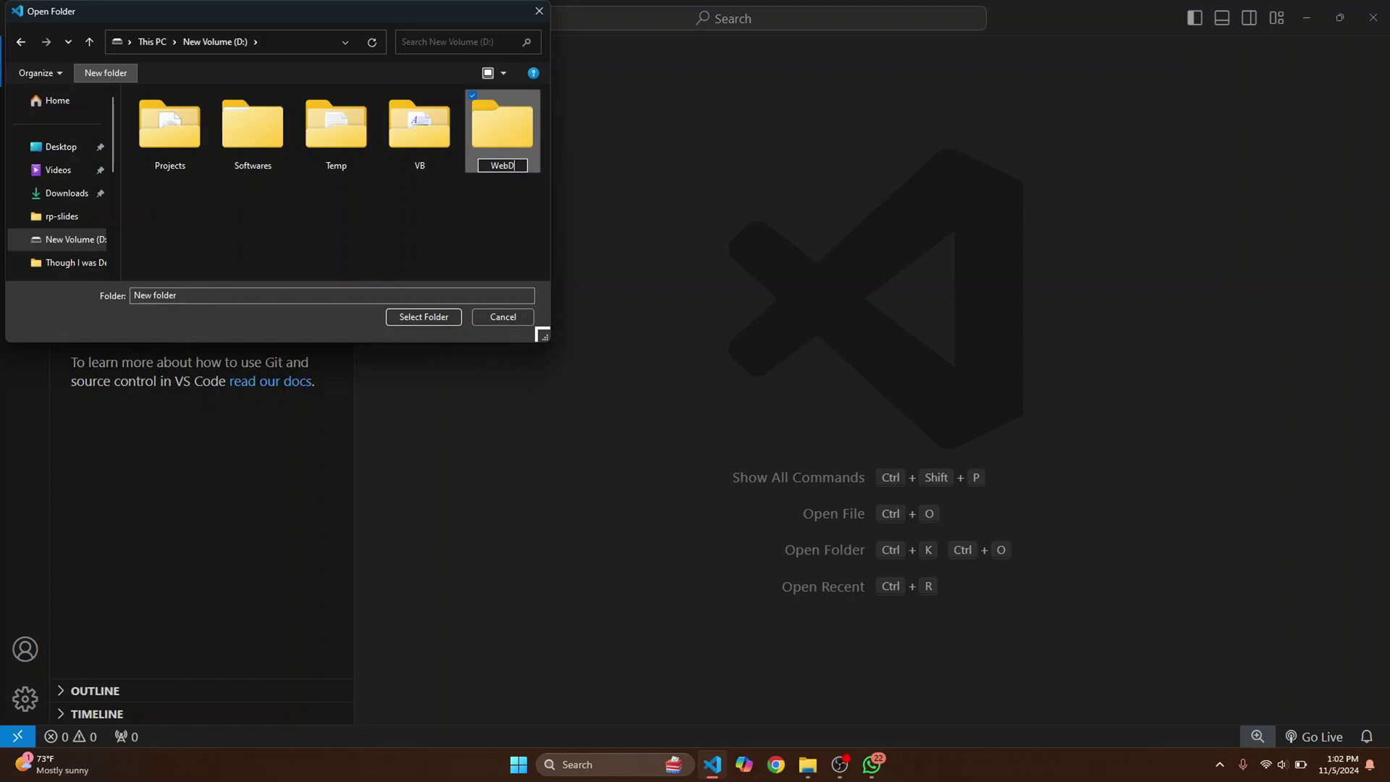
{"action": "type", "text": "ev"}
{"action": "key", "text": "Return"}
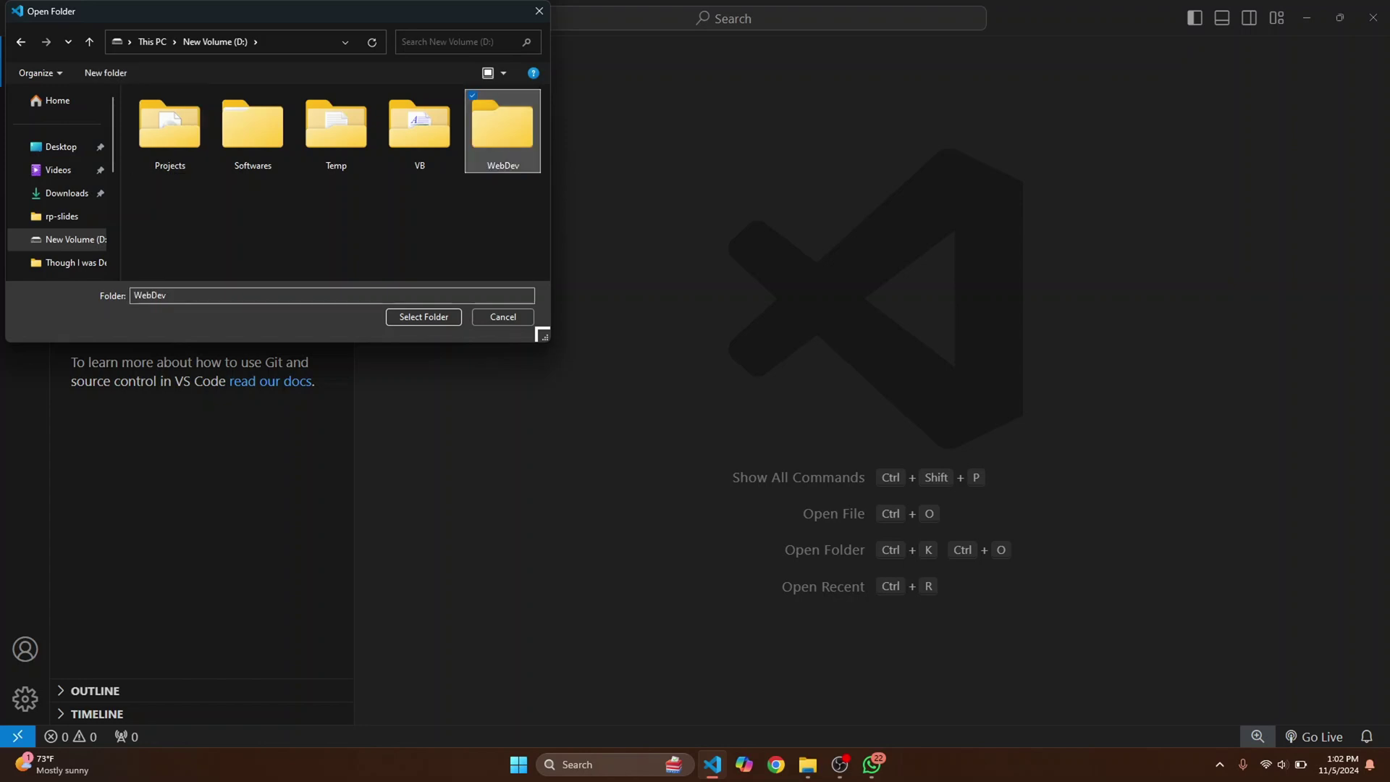
{"action": "left_click", "coordinate": [424, 316]}
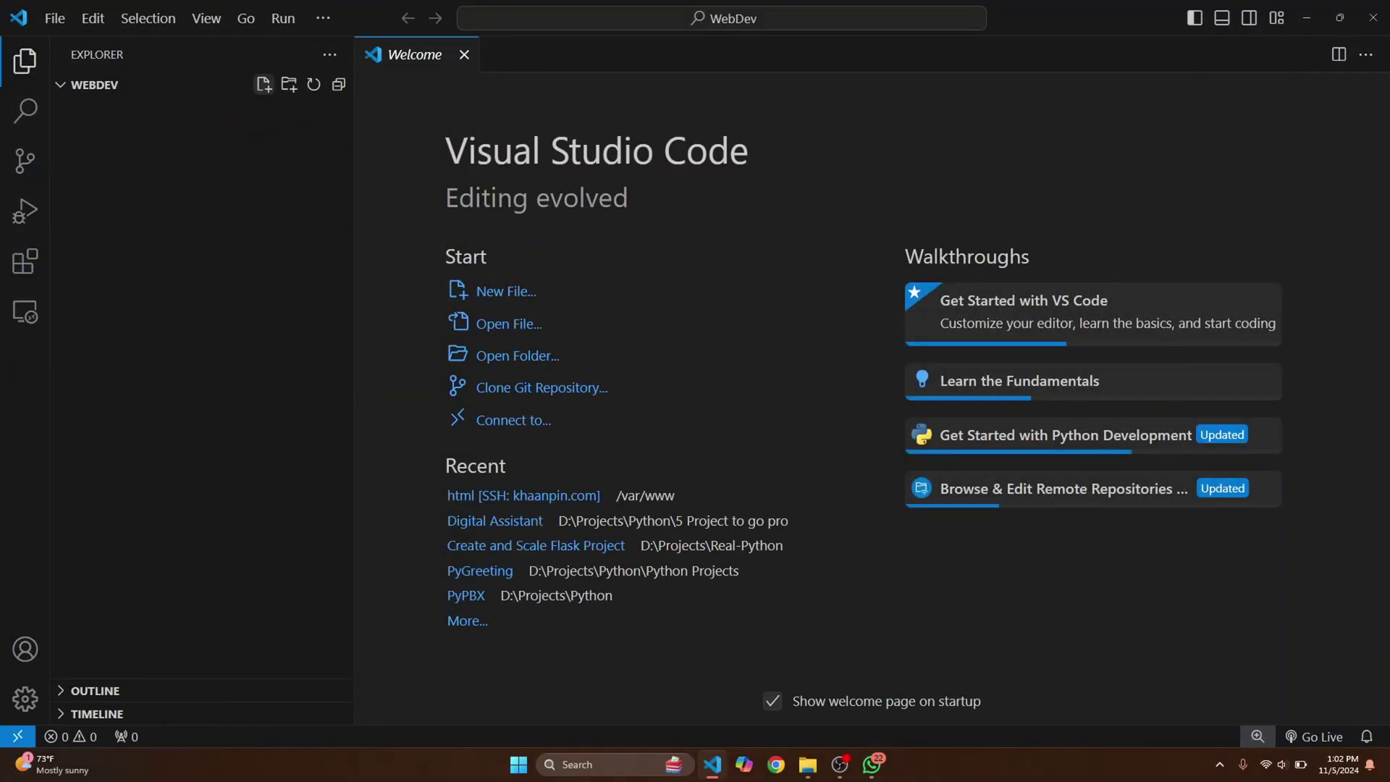
Create an empty index.html file in the WebDev folder
{"action": "left_click", "coordinate": [262, 85]}
{"action": "type", "text": "inde."}
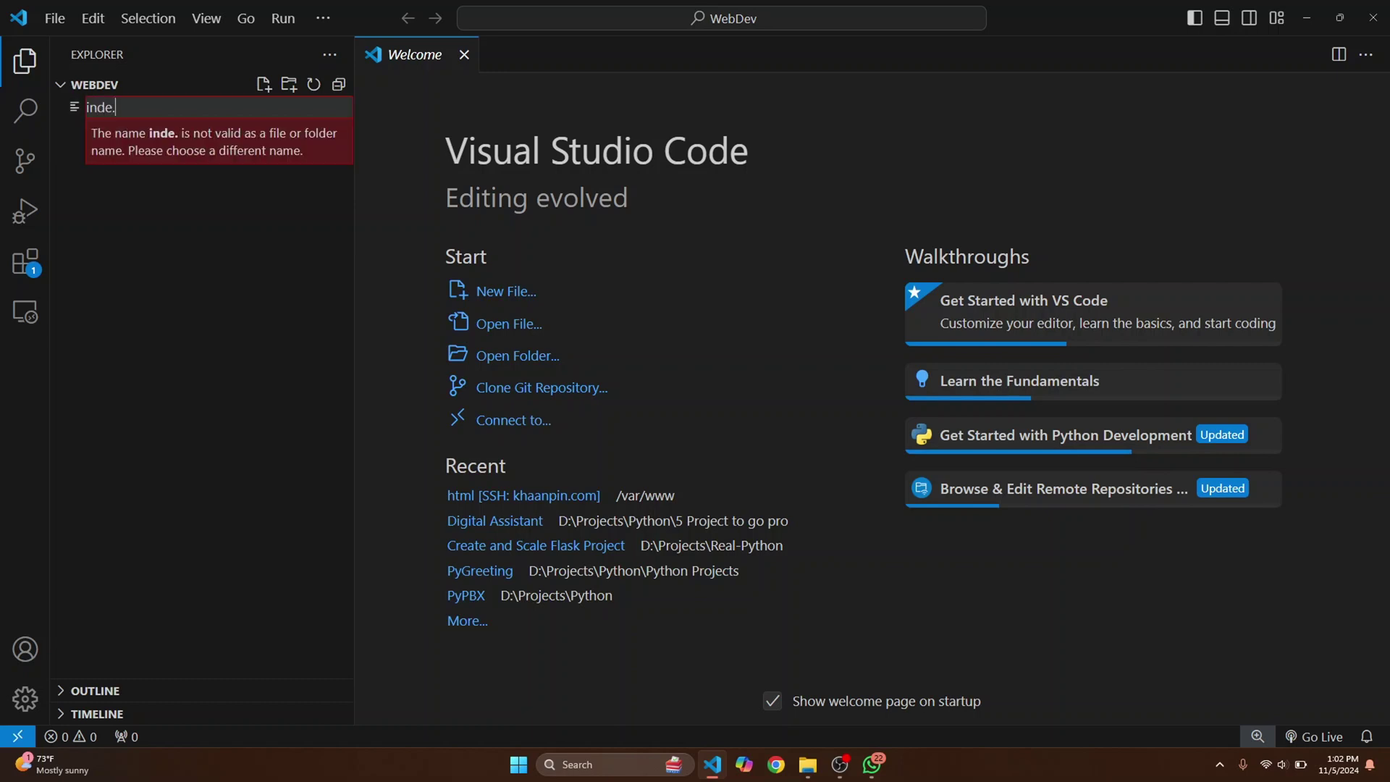
{"action": "key", "text": "BackSpace"}
{"action": "type", "text": "x.html"}
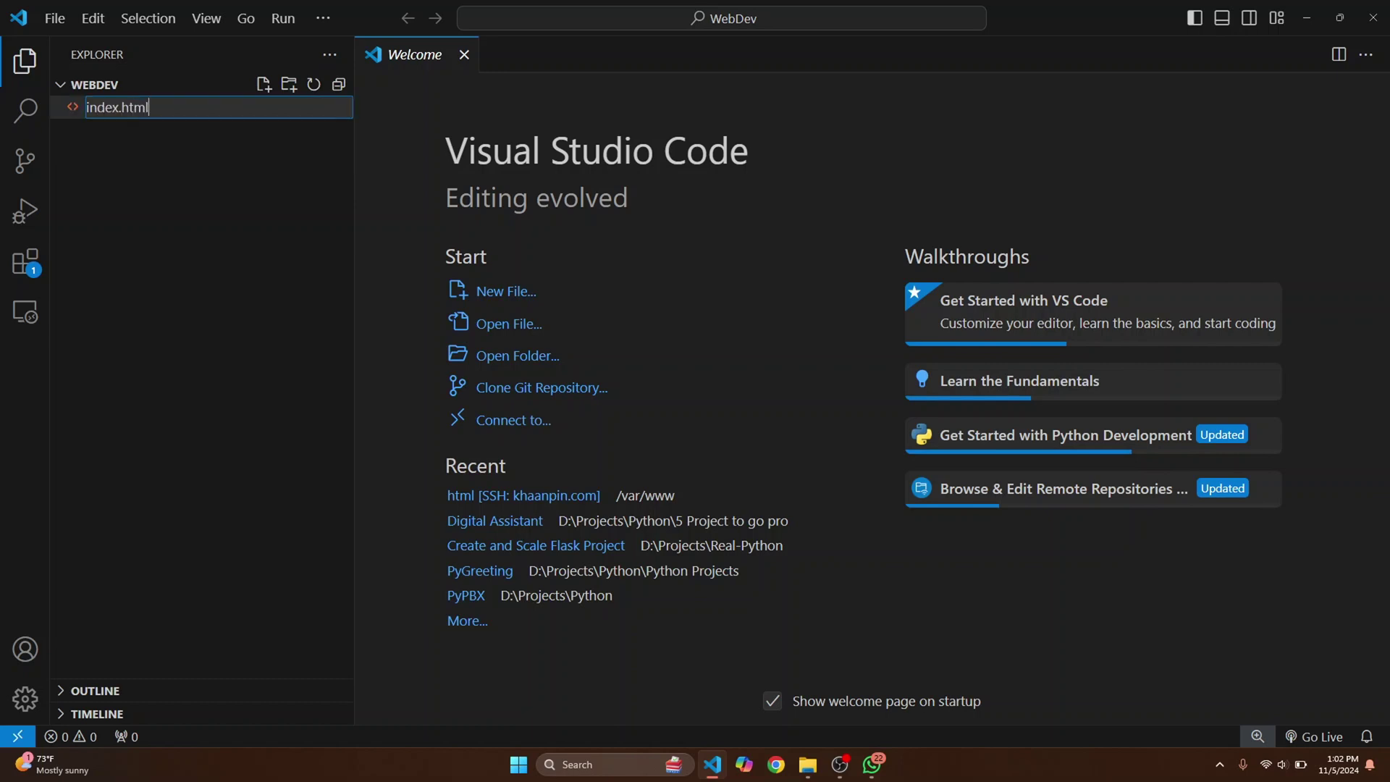
{"action": "key", "text": "Return"}
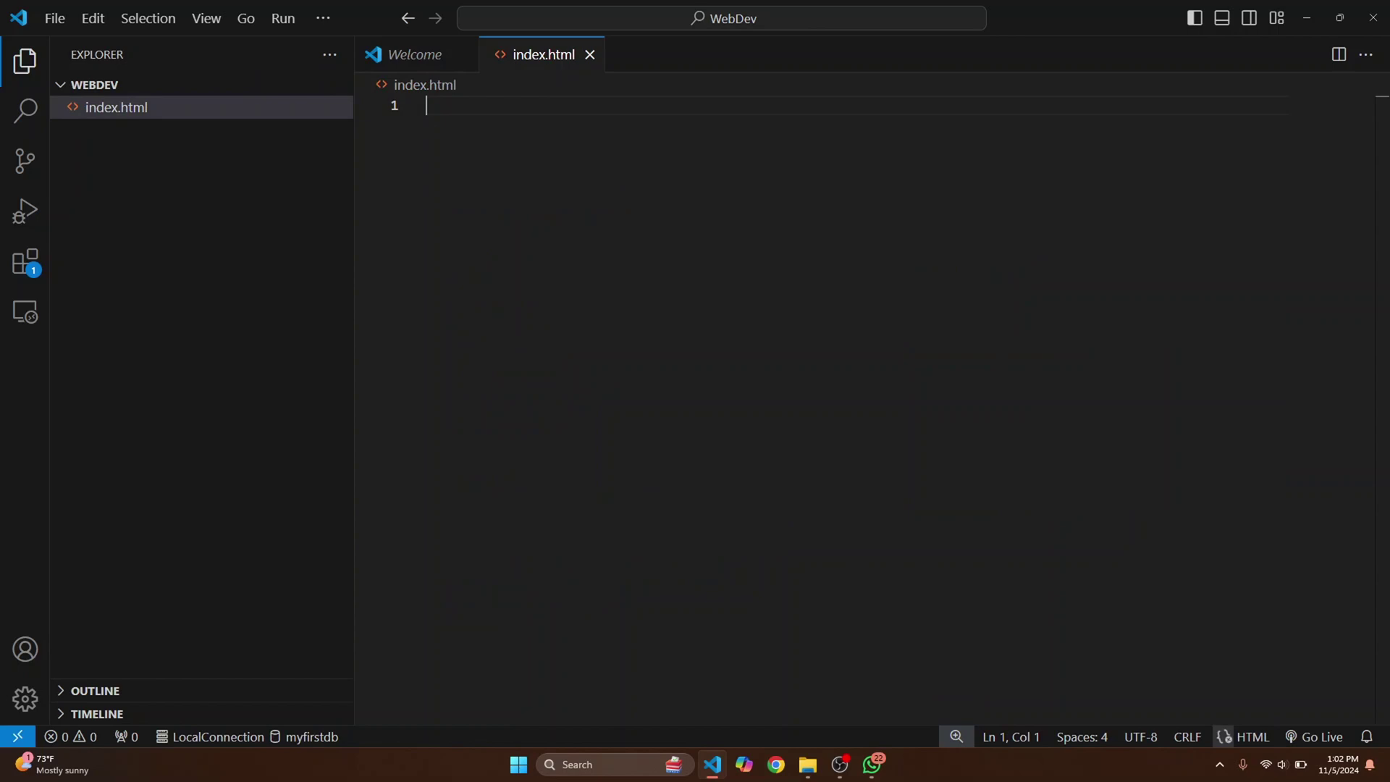
Paste the Color Changer code into index.html and serve it with Live Server
{"action": "key", "text": "ctrl+v"}
{"action": "left_click", "coordinate": [464, 54]}
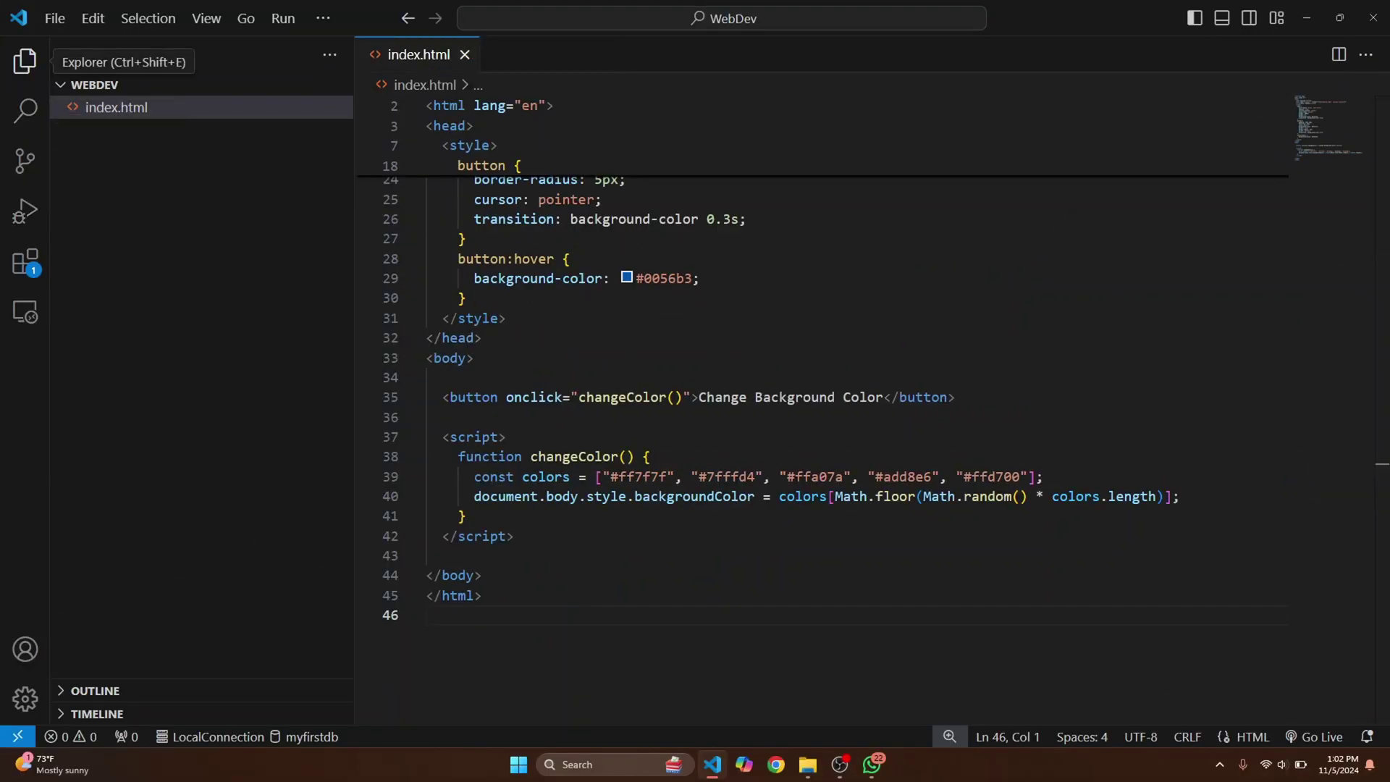
{"action": "left_click", "coordinate": [26, 59]}
{"action": "scroll", "coordinate": [696, 412], "scroll_direction": "up", "scroll_amount": 8}
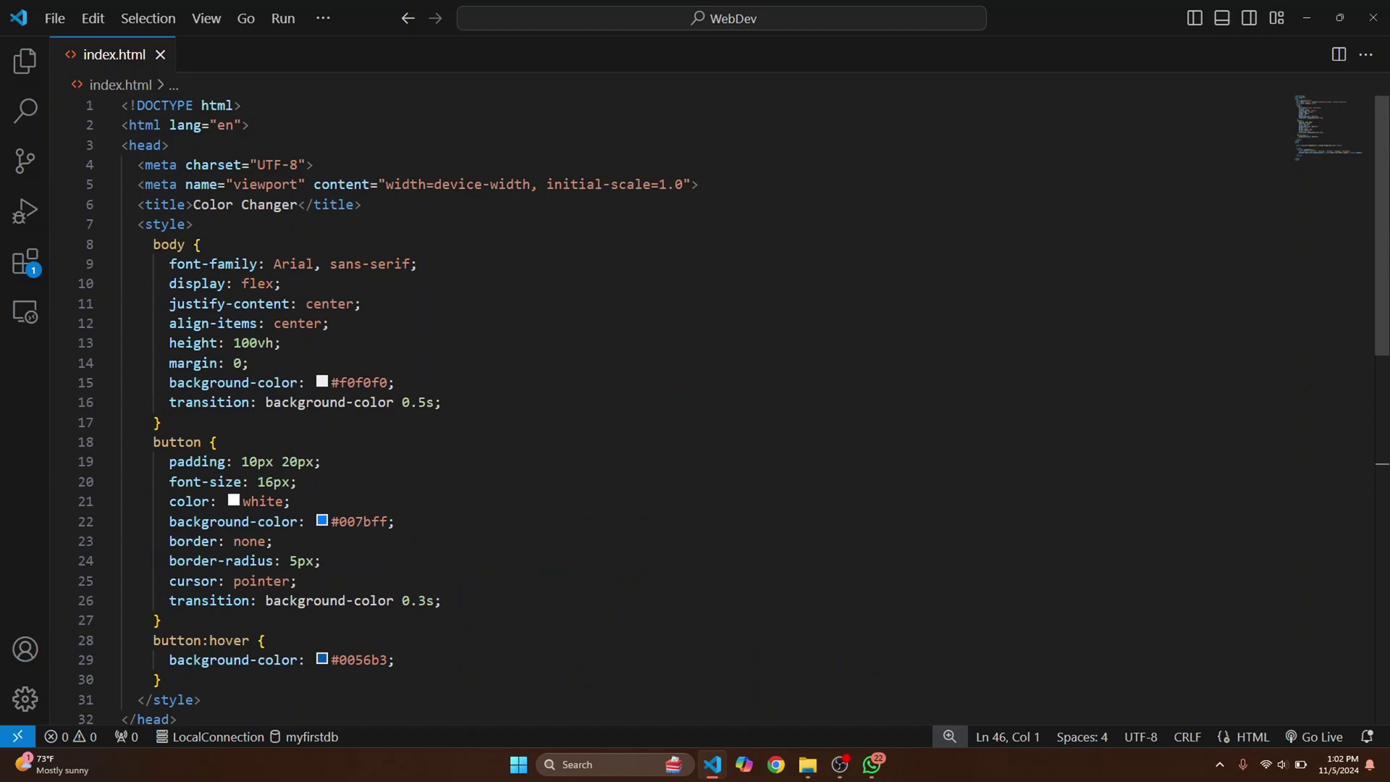
{"action": "scroll", "coordinate": [695, 413], "scroll_direction": "down", "scroll_amount": 5}
{"action": "scroll", "coordinate": [695, 414], "scroll_direction": "up", "scroll_amount": 5}
{"action": "right_click", "coordinate": [536, 233]}
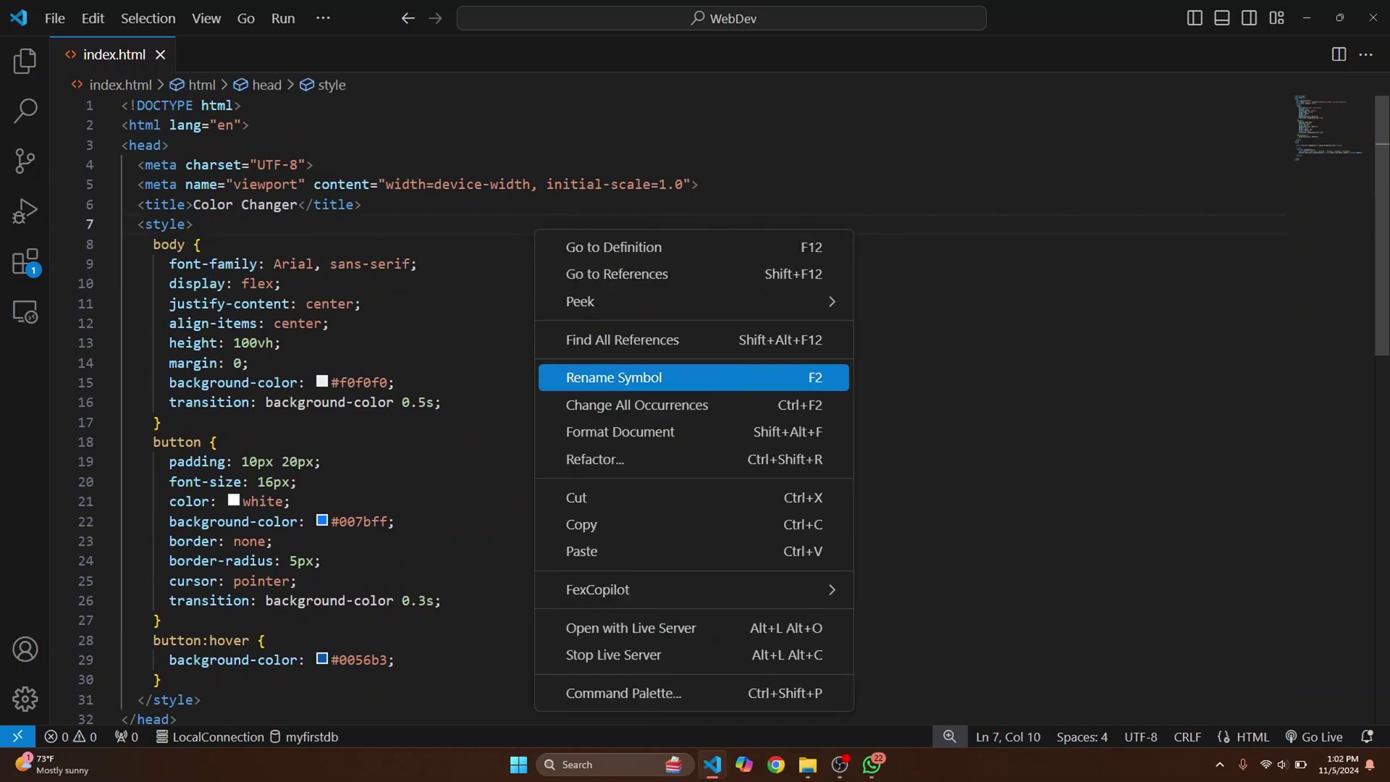
{"action": "left_click", "coordinate": [630, 628]}
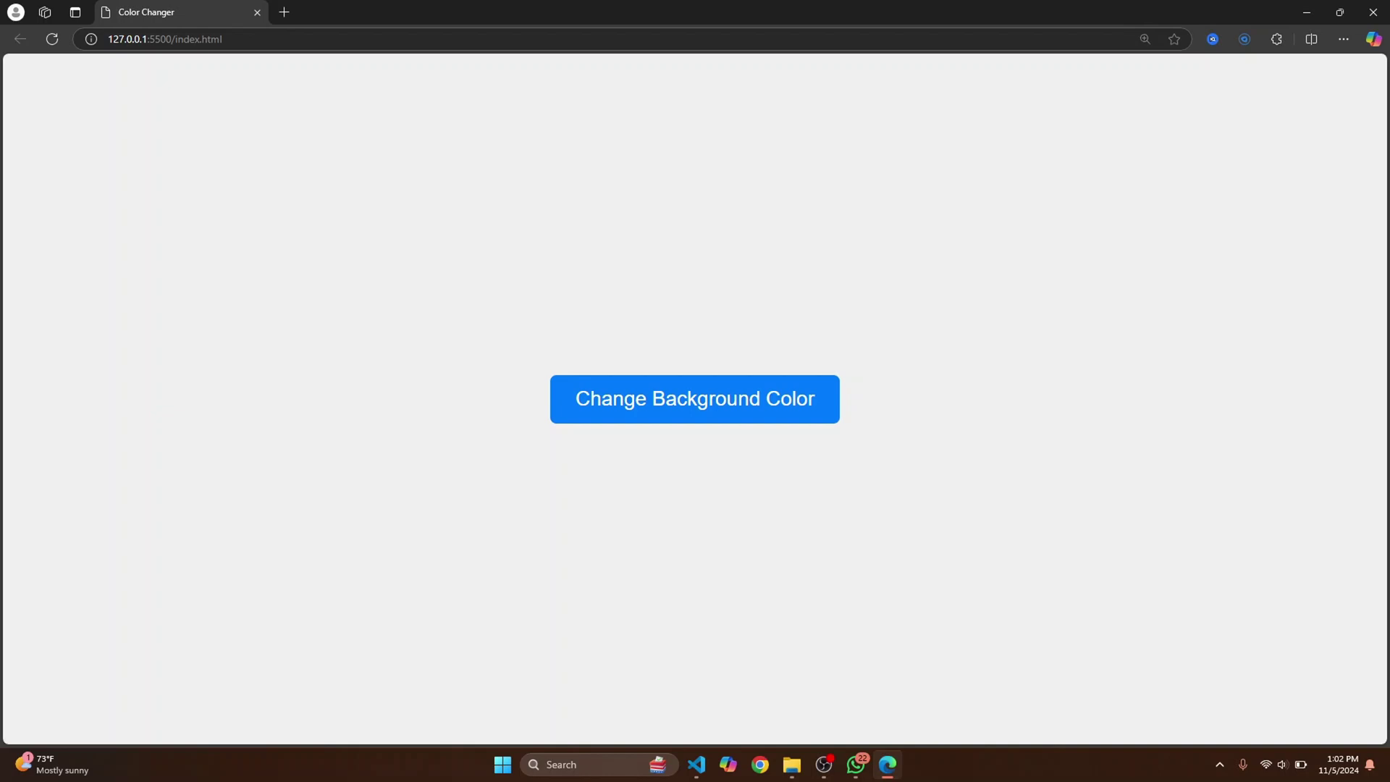
Change the page background twice, to light blue and then salmon
{"action": "left_click", "coordinate": [695, 399]}
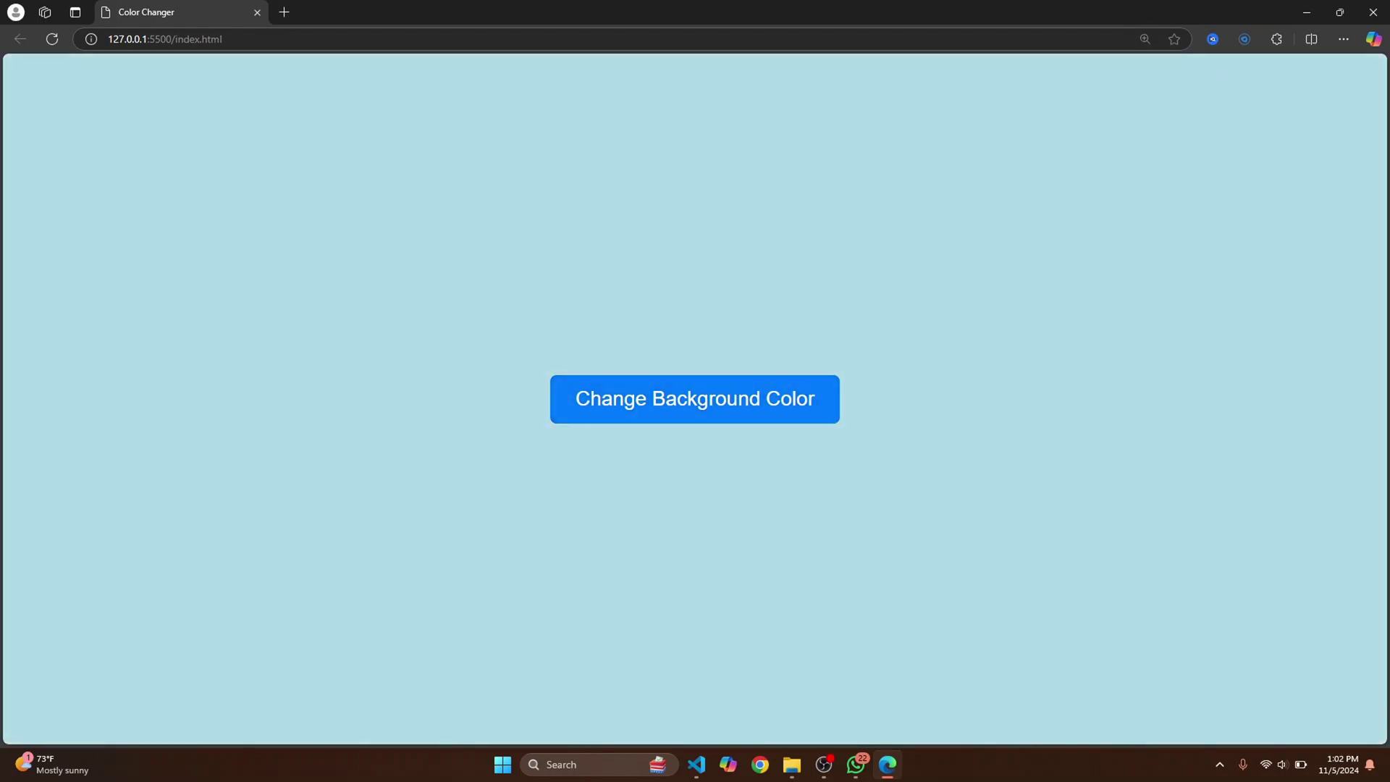
{"action": "left_click", "coordinate": [695, 399]}
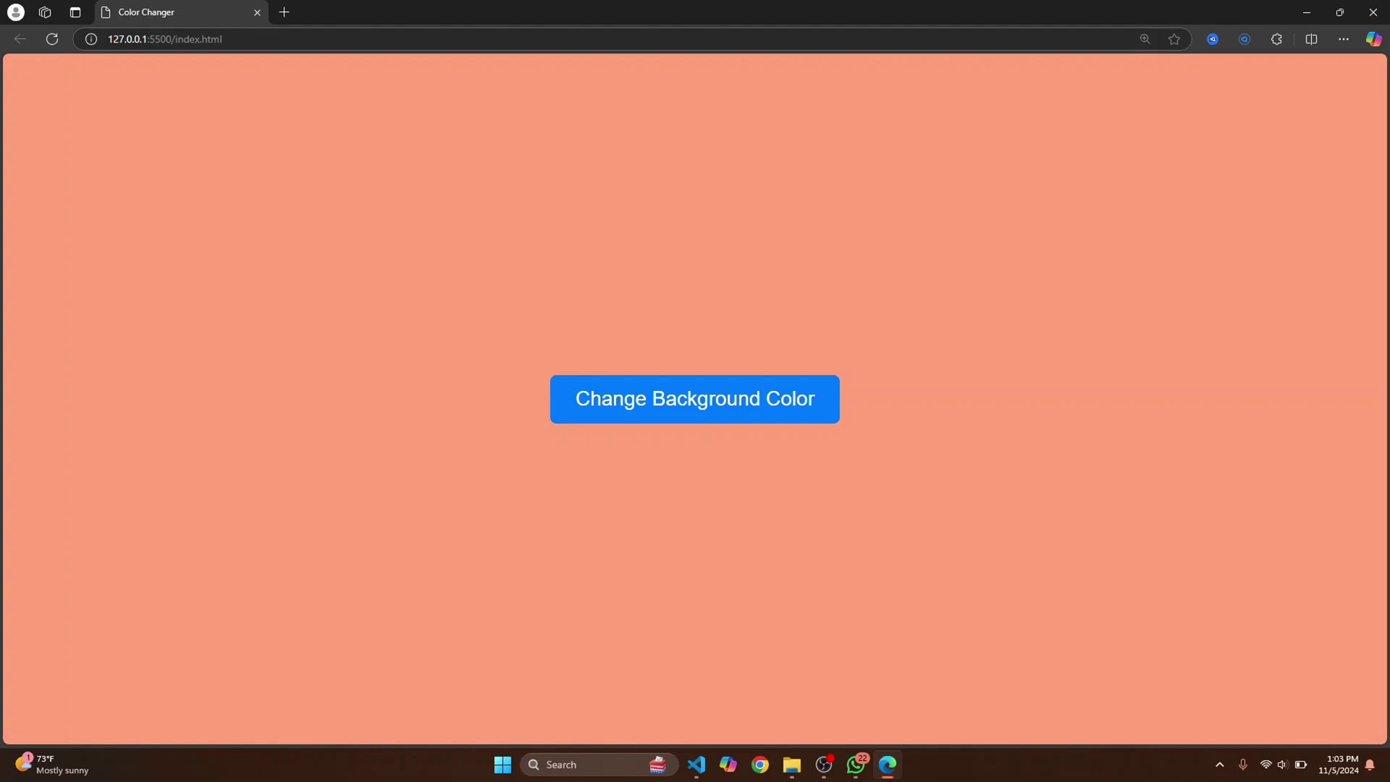
Snap Edge left and VS Code right, then save the title 'Simple Color Changer'
{"action": "key", "text": "super+Left"}
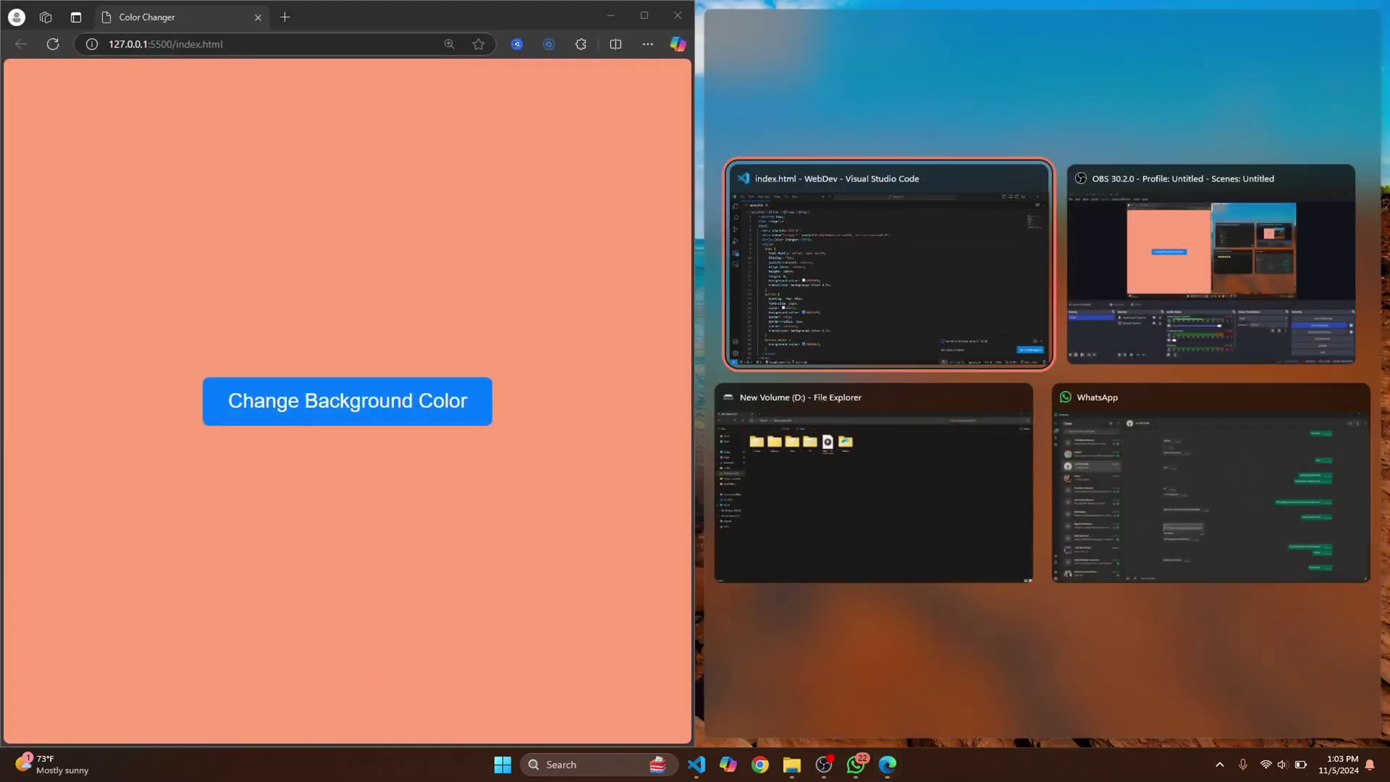
{"action": "key", "text": "Return"}
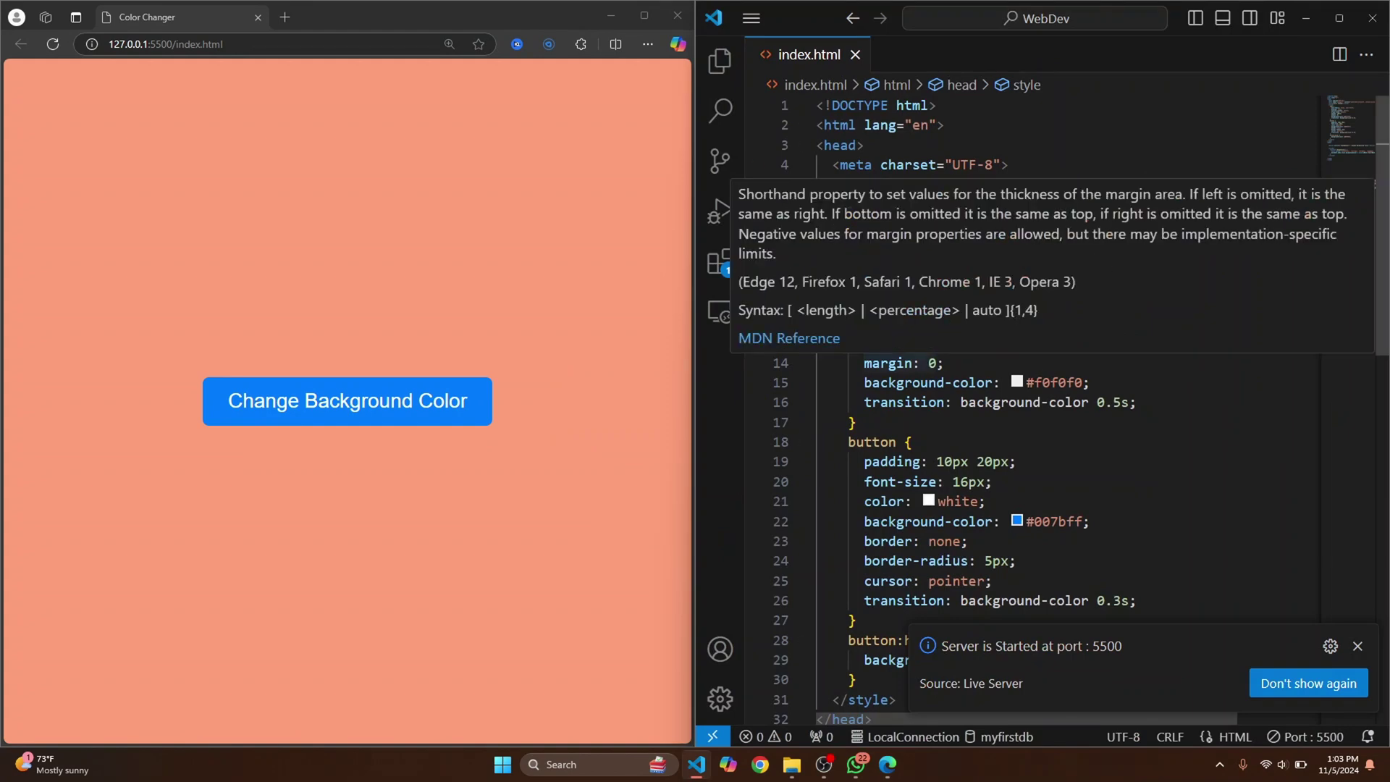
{"action": "left_click", "coordinate": [865, 144]}
{"action": "left_click", "coordinate": [888, 205]}
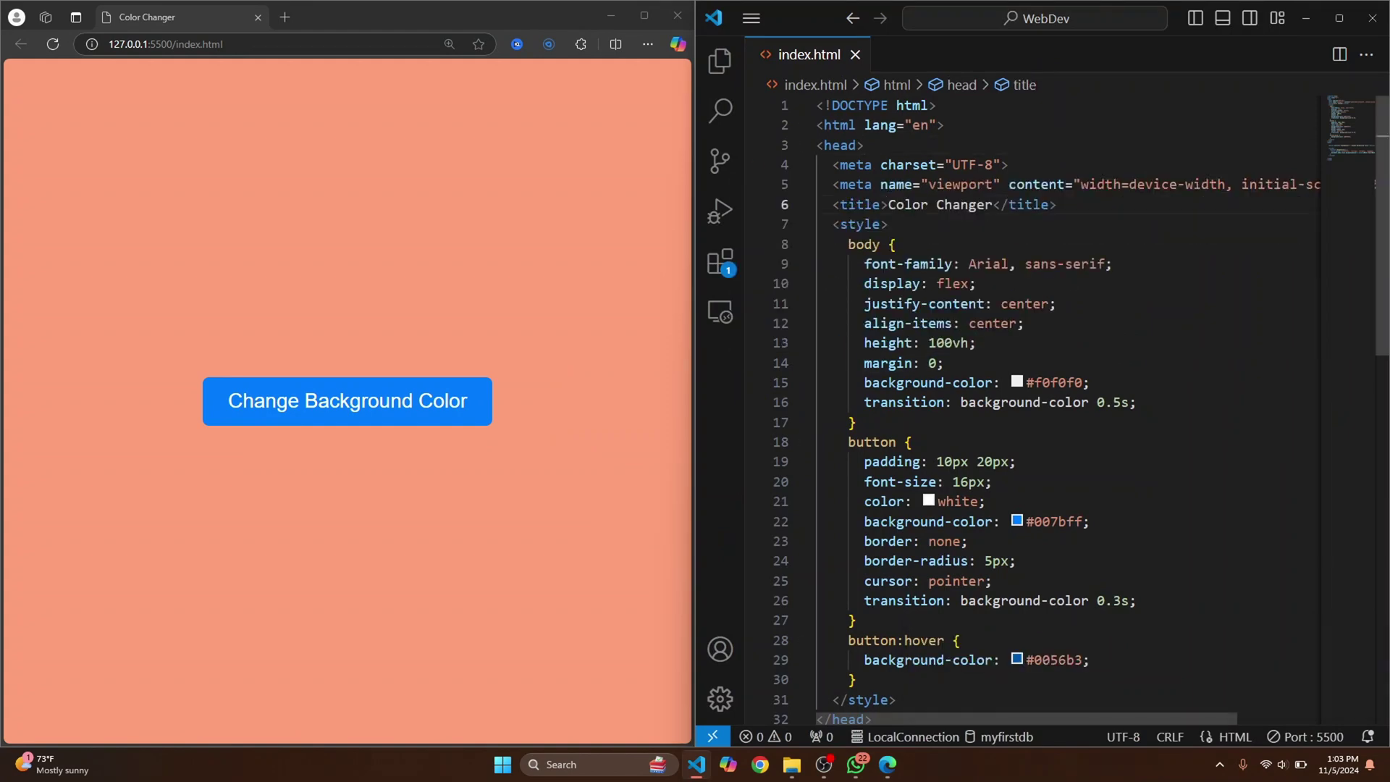
{"action": "type", "text": "Simple"}
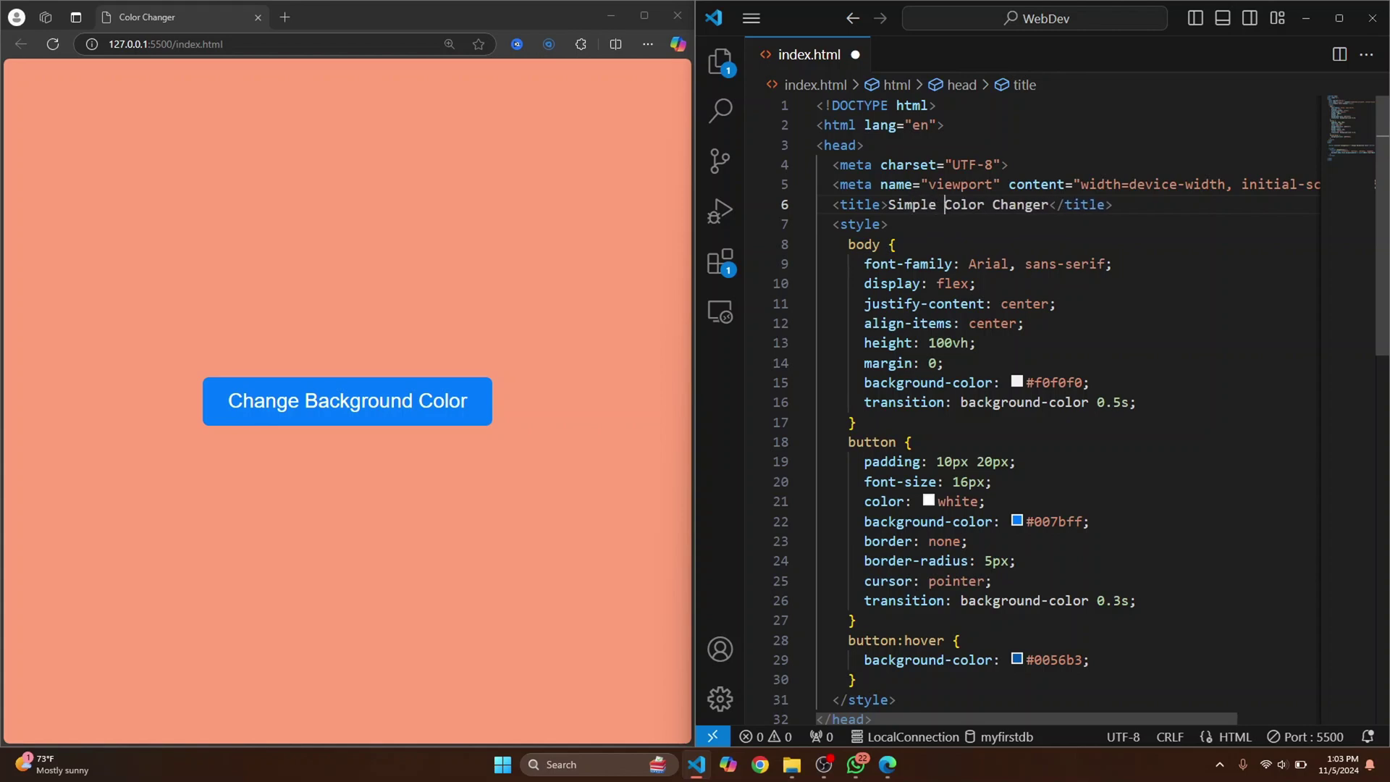
{"action": "key", "text": "ctrl+s"}
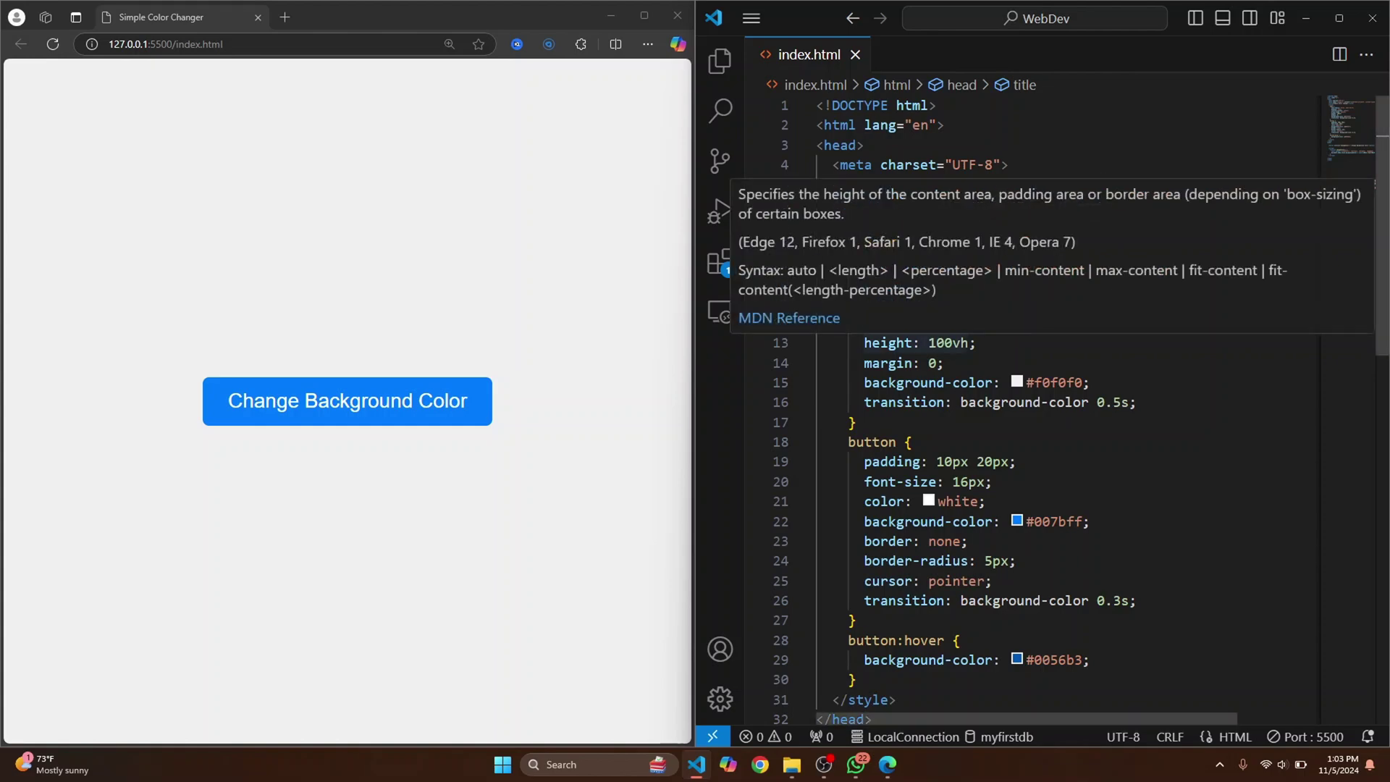
Pick red #f75353 for the body background with the colour picker and save
{"action": "left_click", "coordinate": [1048, 382]}
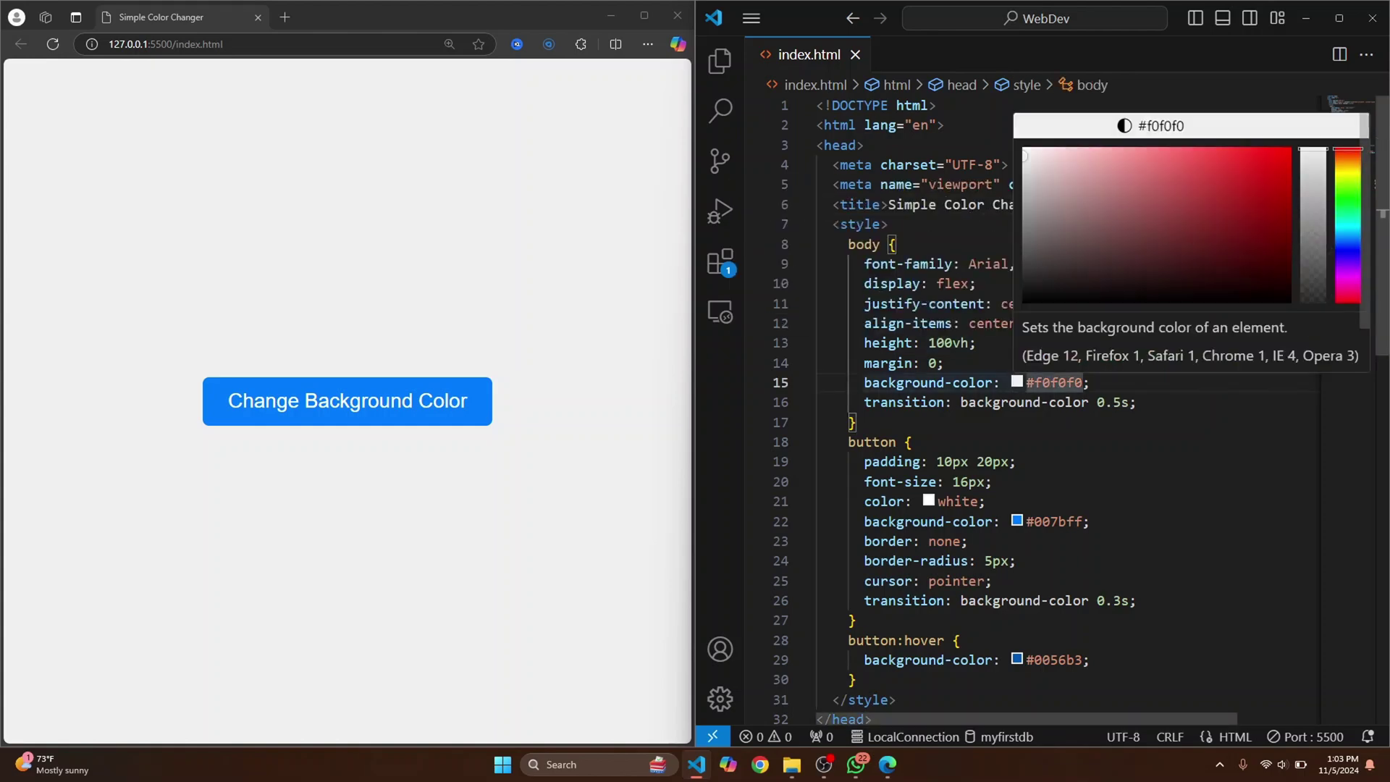
{"action": "left_click_drag", "start_coordinate": [1207, 176], "coordinate": [1202, 152]}
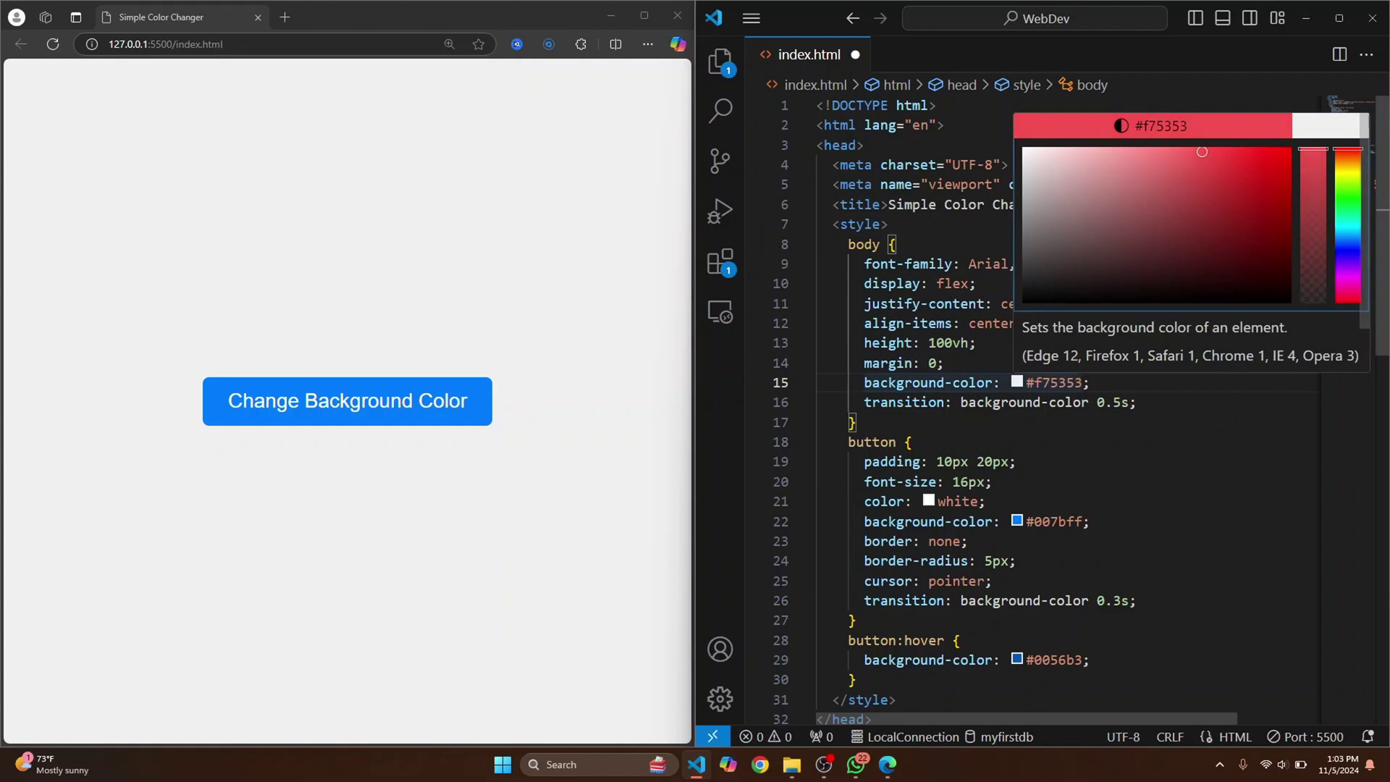
{"action": "left_click", "coordinate": [858, 204]}
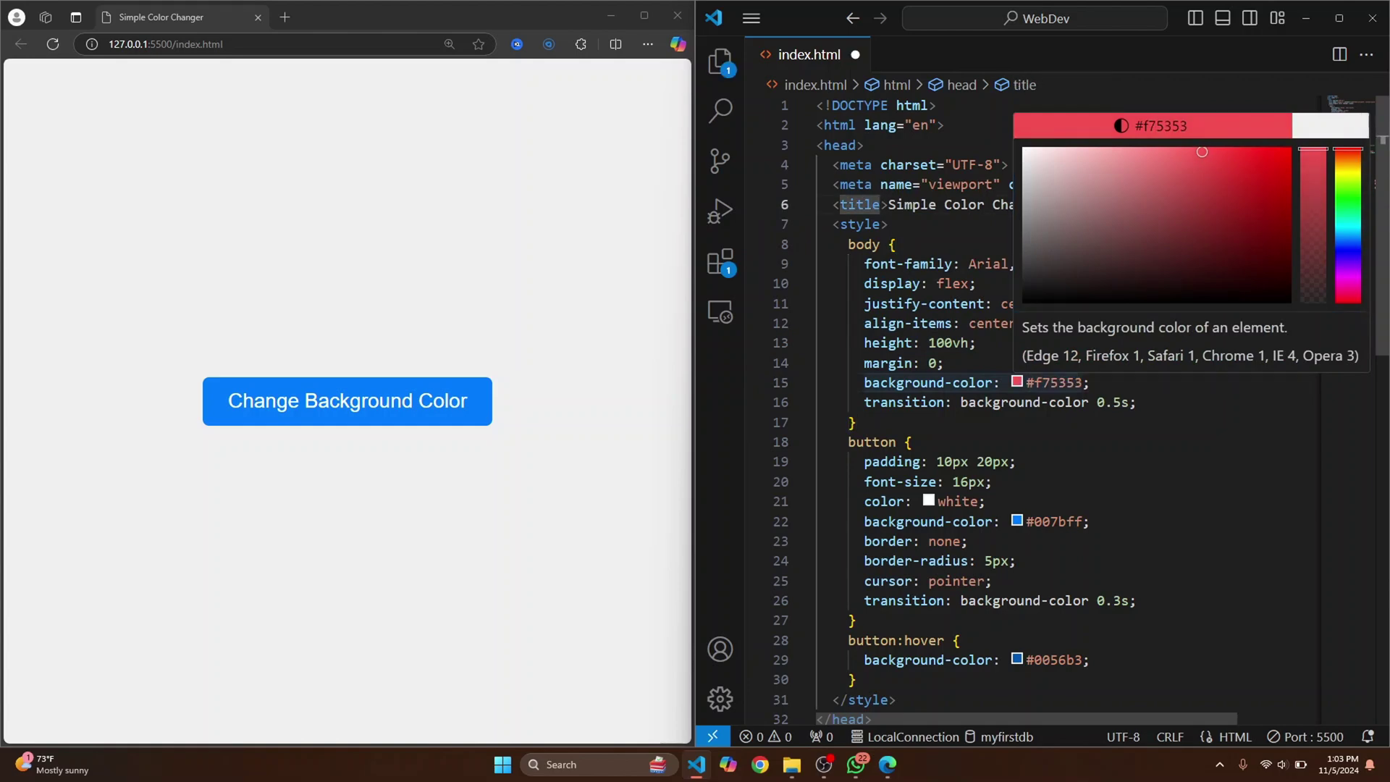
{"action": "key", "text": "ctrl+s"}
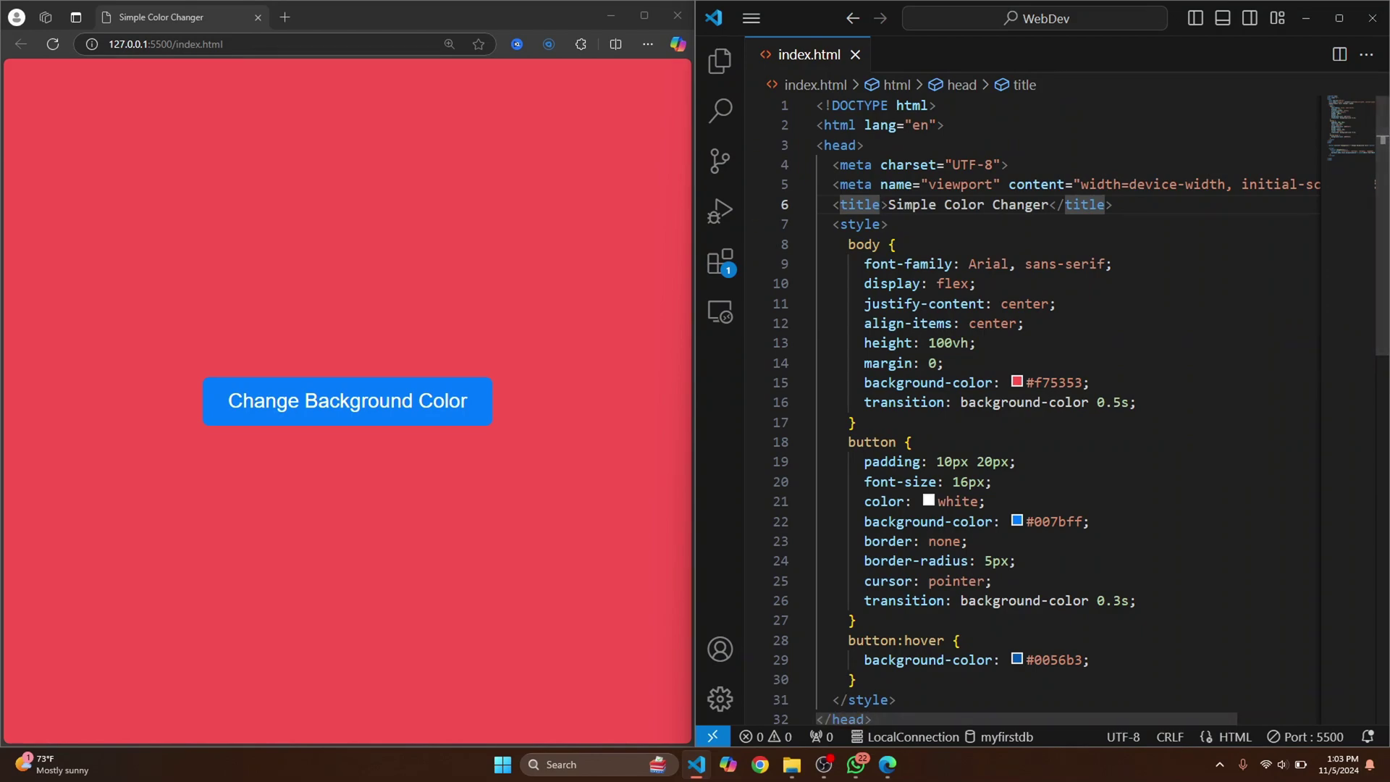
{"action": "scroll", "coordinate": [1031, 413], "scroll_direction": "down", "scroll_amount": 2}
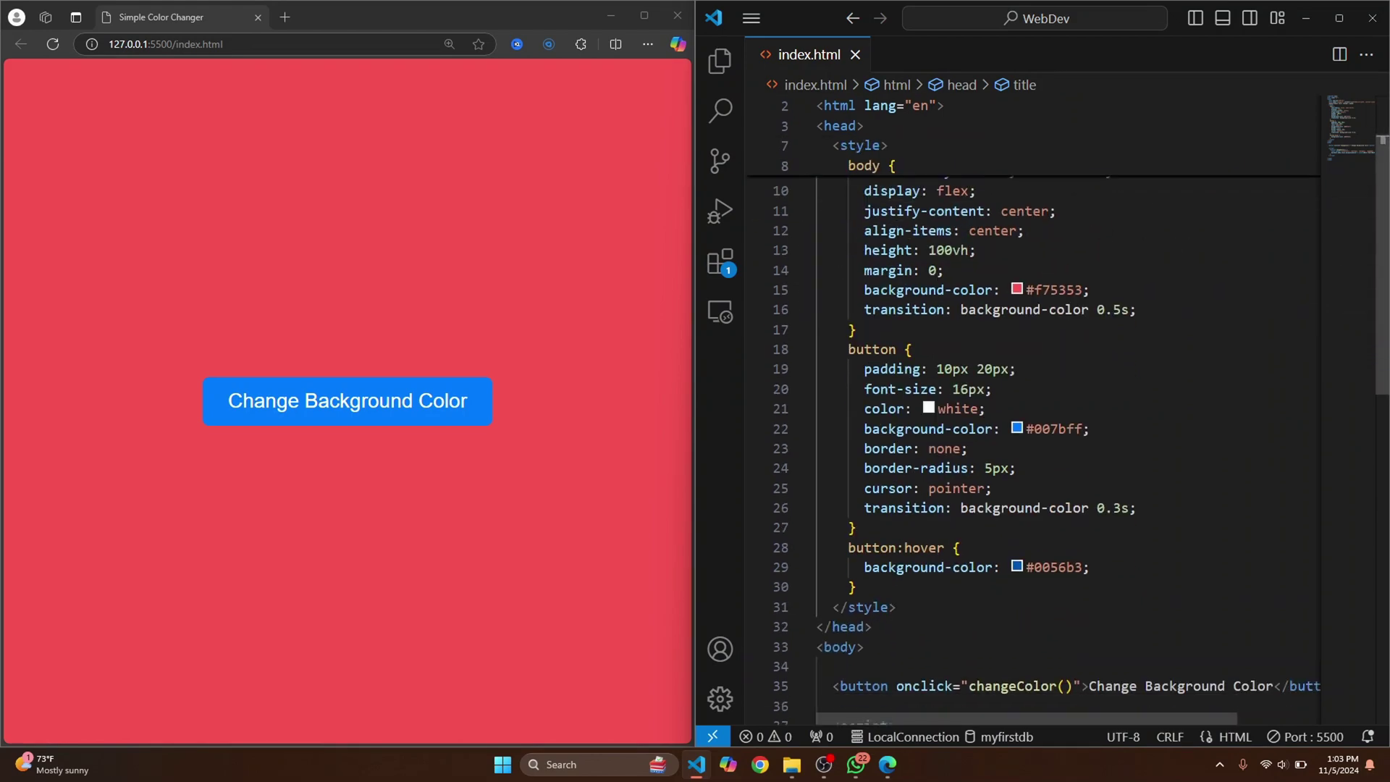
{"action": "scroll", "coordinate": [1032, 414], "scroll_direction": "down", "scroll_amount": 1}
{"action": "scroll", "coordinate": [1032, 413], "scroll_direction": "down", "scroll_amount": 4}
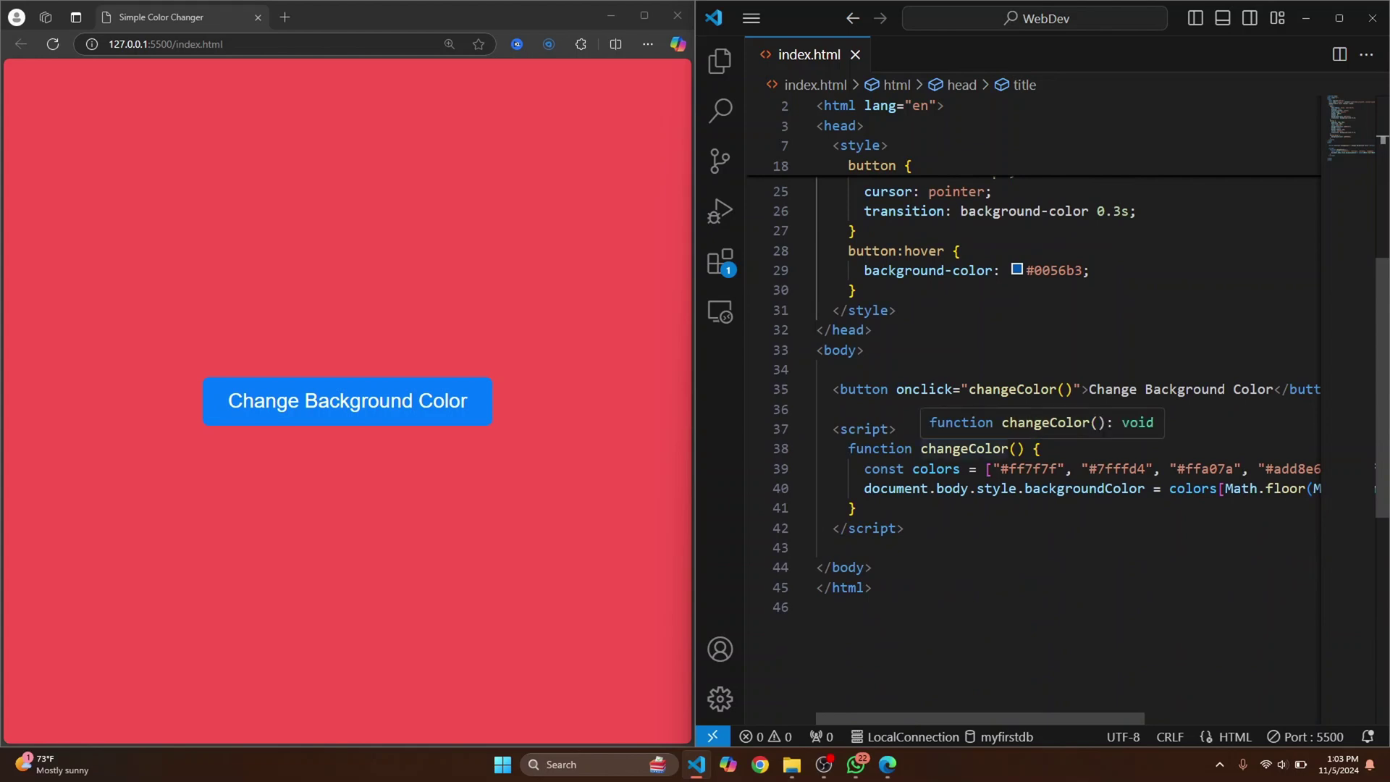
Add a blank line after changeColor, removing the stray async function snippet, and save
{"action": "left_click", "coordinate": [897, 429]}
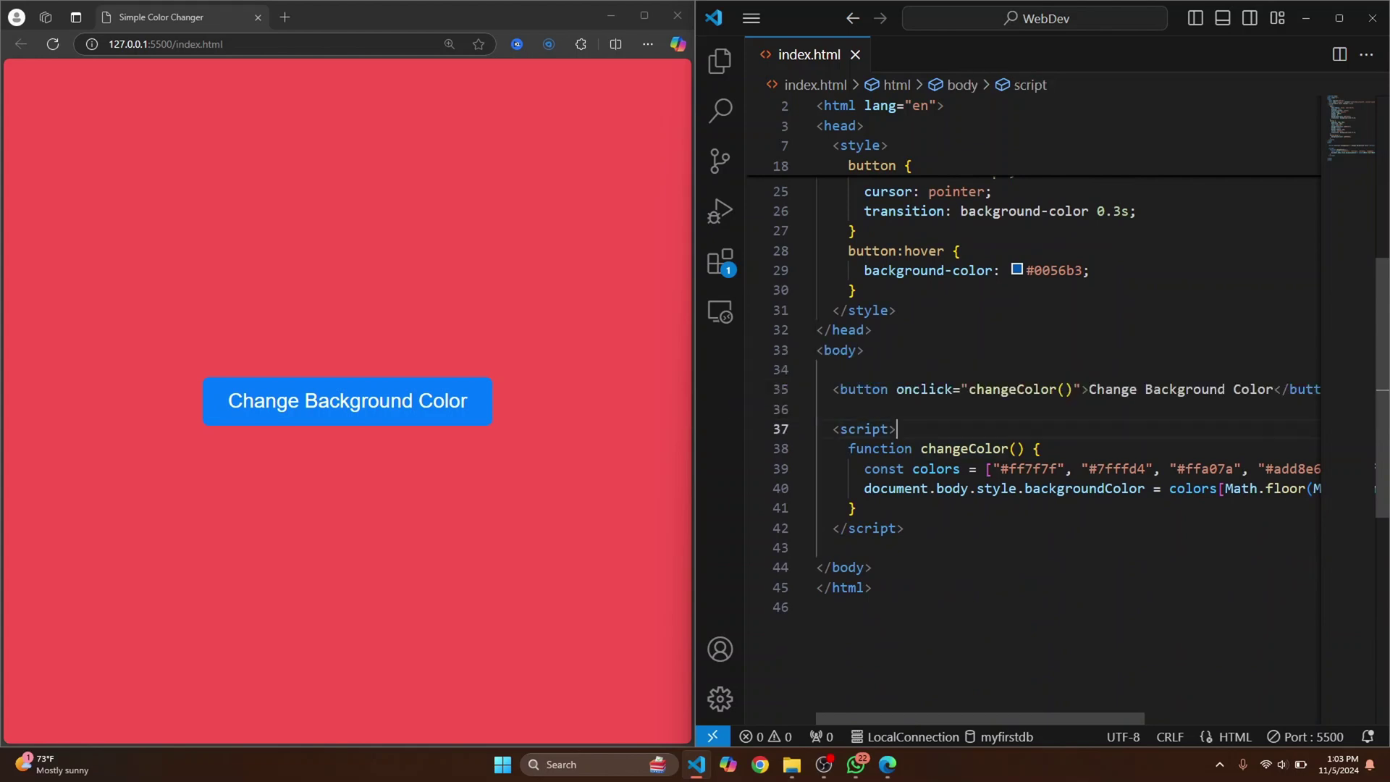
{"action": "left_click", "coordinate": [874, 528]}
{"action": "key", "text": "Up"}
{"action": "key", "text": "End"}
{"action": "key", "text": "Return"}
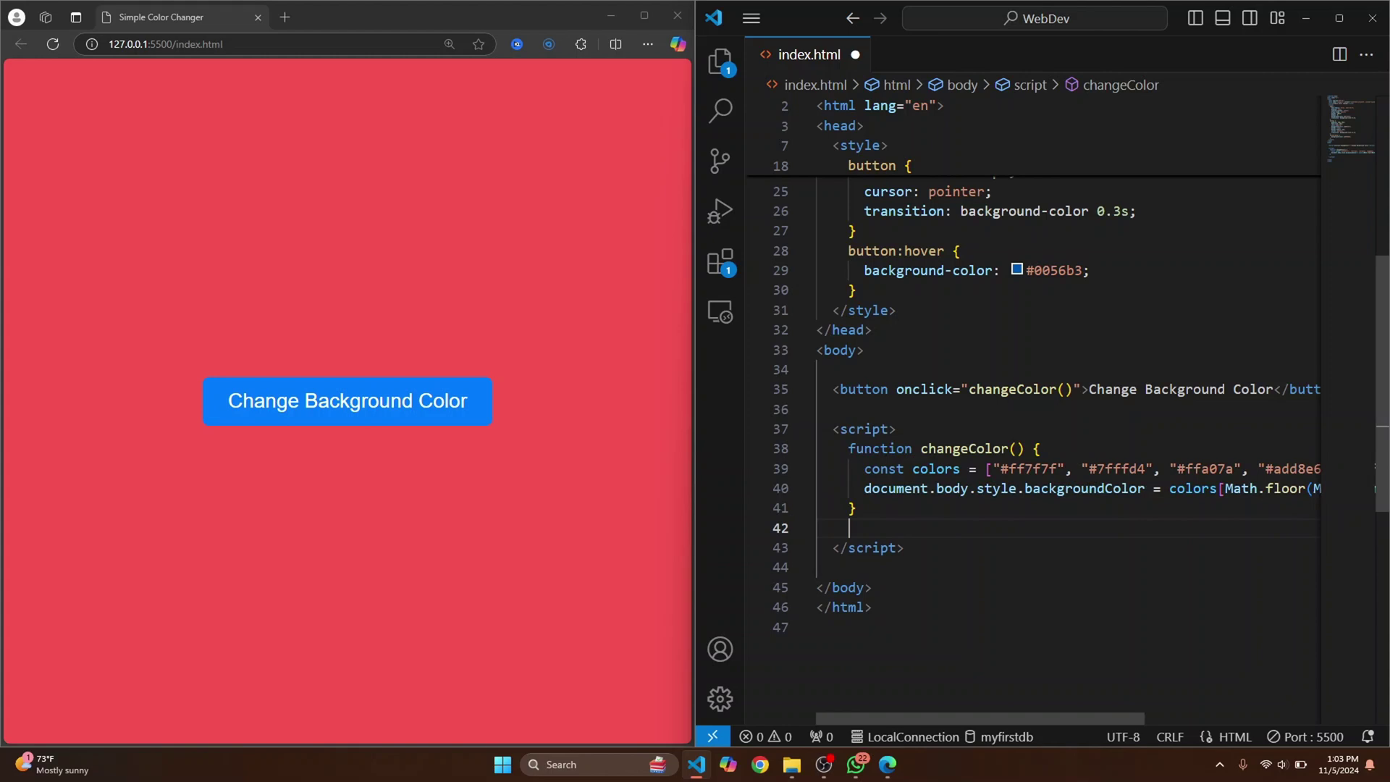
{"action": "type", "text": "g"}
{"action": "key", "text": "BackSpace"}
{"action": "type", "text": "func"}
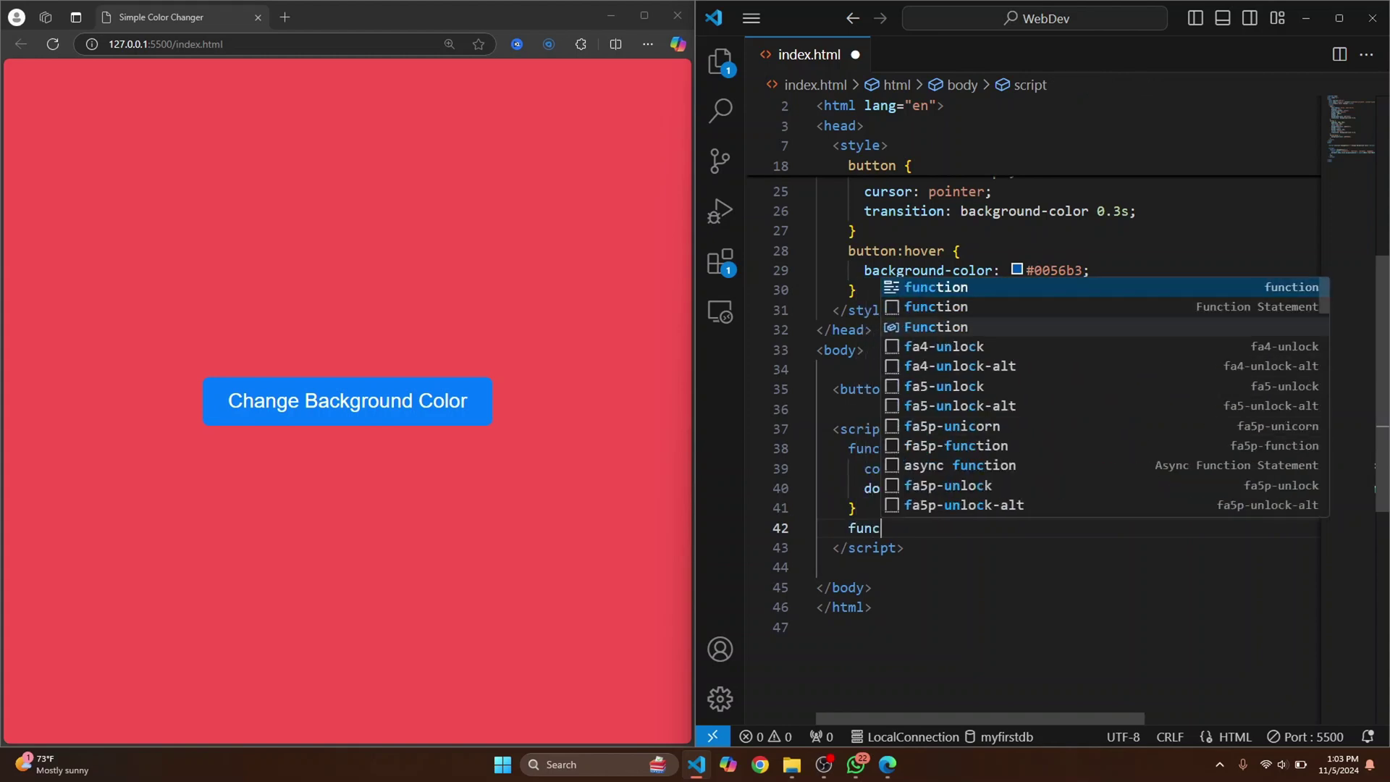
{"action": "scroll", "coordinate": [1105, 396], "scroll_direction": "down", "scroll_amount": 2}
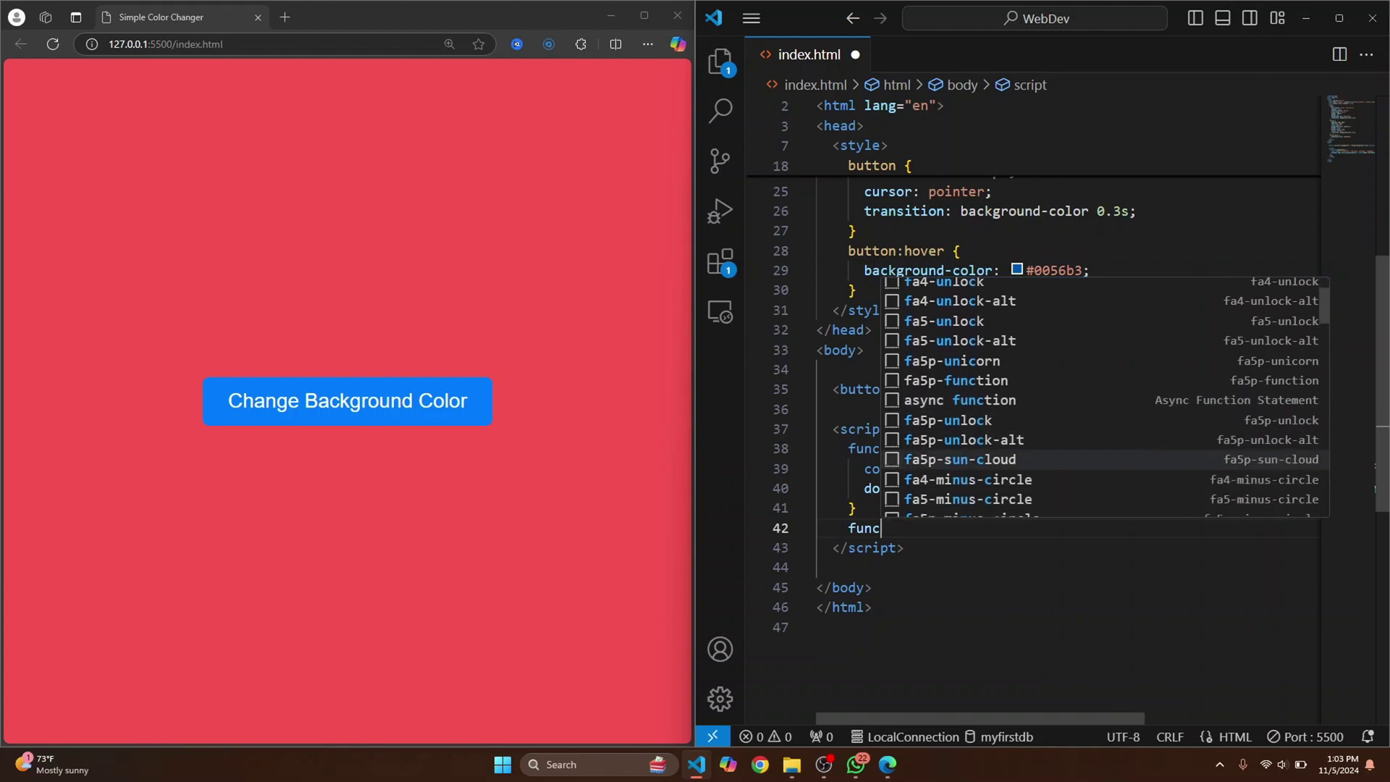
{"action": "scroll", "coordinate": [1086, 414], "scroll_direction": "up", "scroll_amount": 2}
{"action": "left_click", "coordinate": [977, 467]}
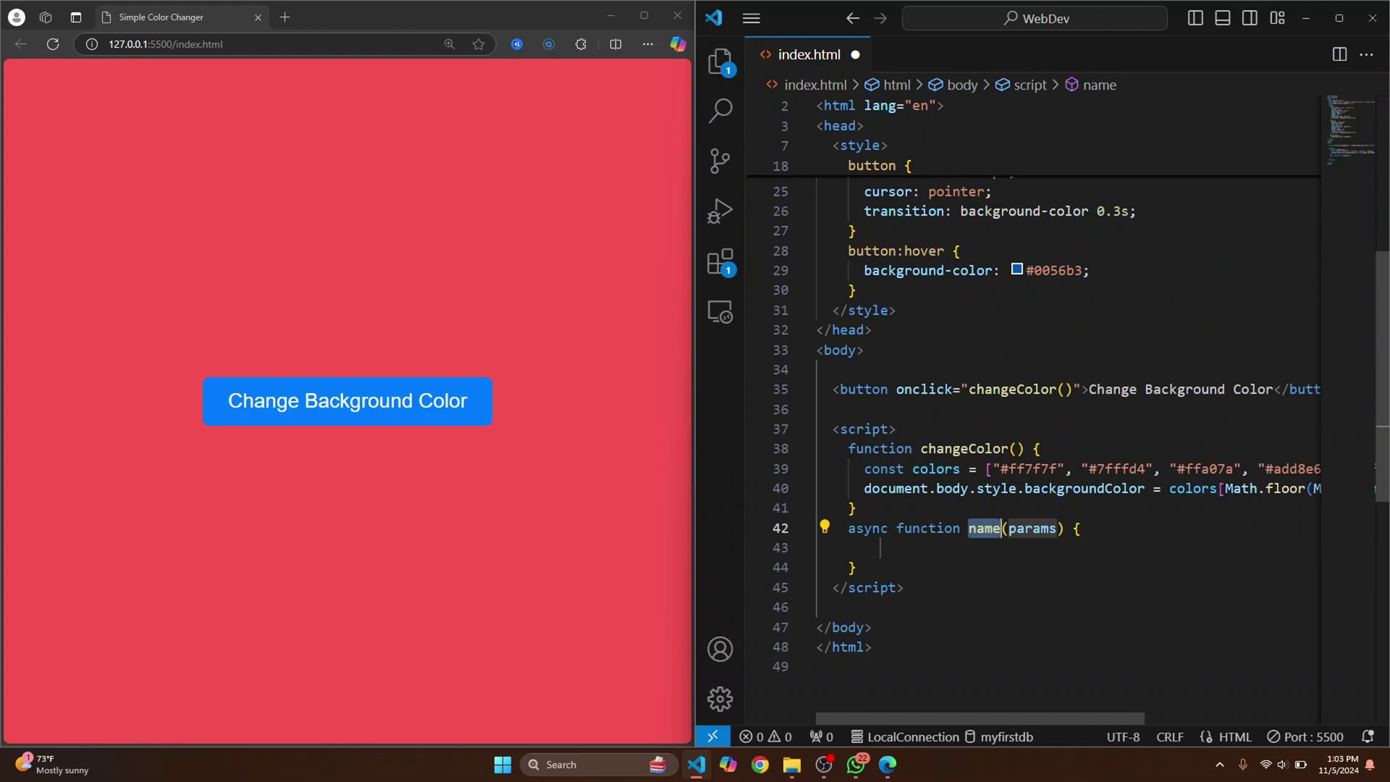
{"action": "key", "text": "shift+Up"}
{"action": "key", "text": "shift+Up"}
{"action": "key", "text": "BackSpace"}
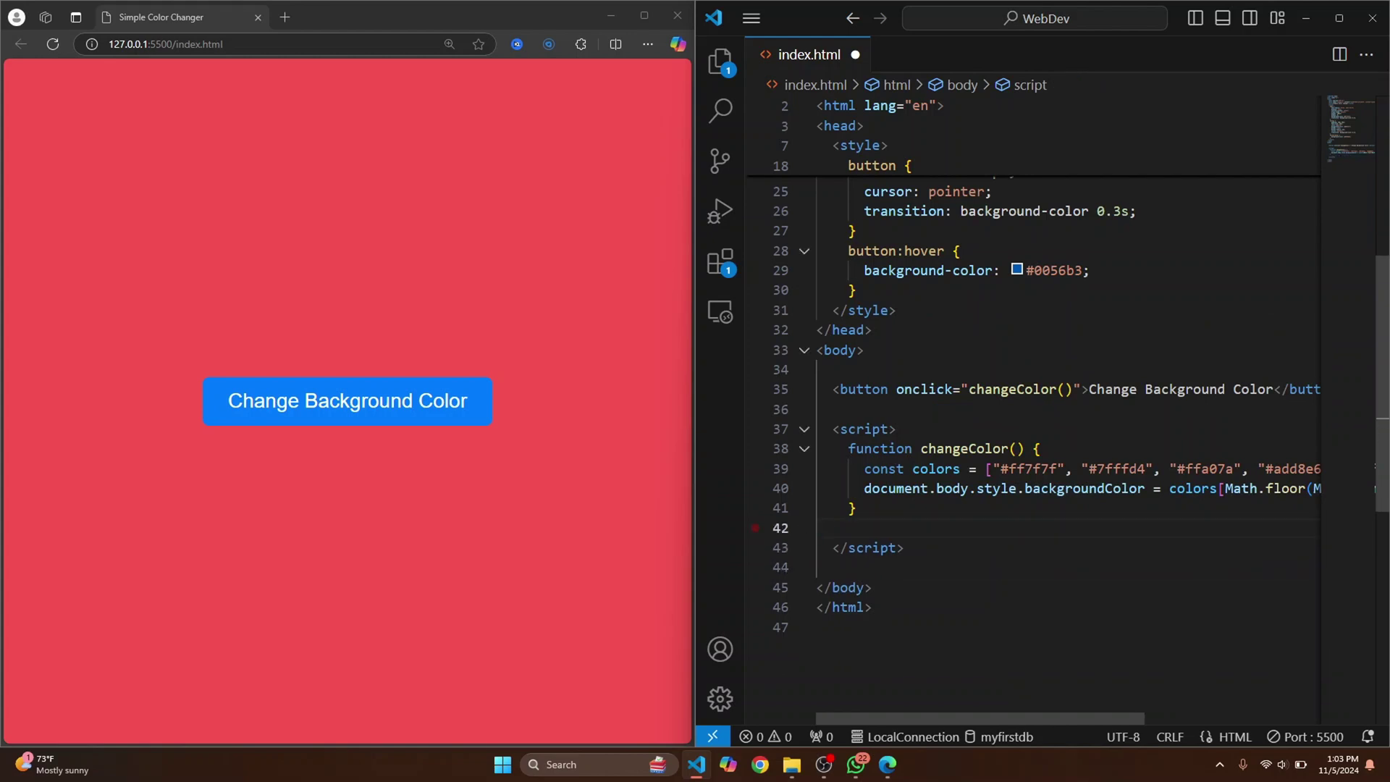
{"action": "key", "text": "ctrl+s"}
{"action": "scroll", "coordinate": [1032, 434], "scroll_direction": "up", "scroll_amount": 3}
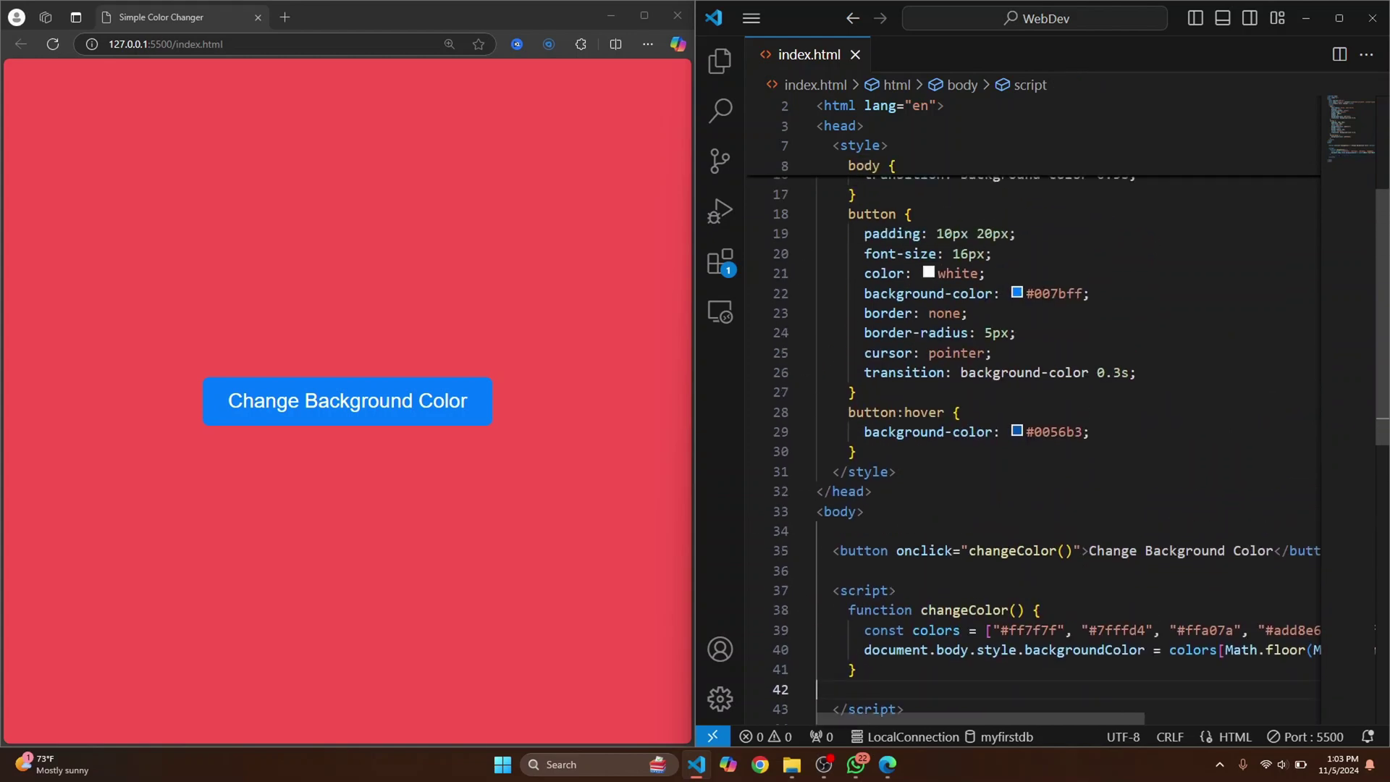
{"action": "scroll", "coordinate": [1032, 434], "scroll_direction": "up", "scroll_amount": 4}
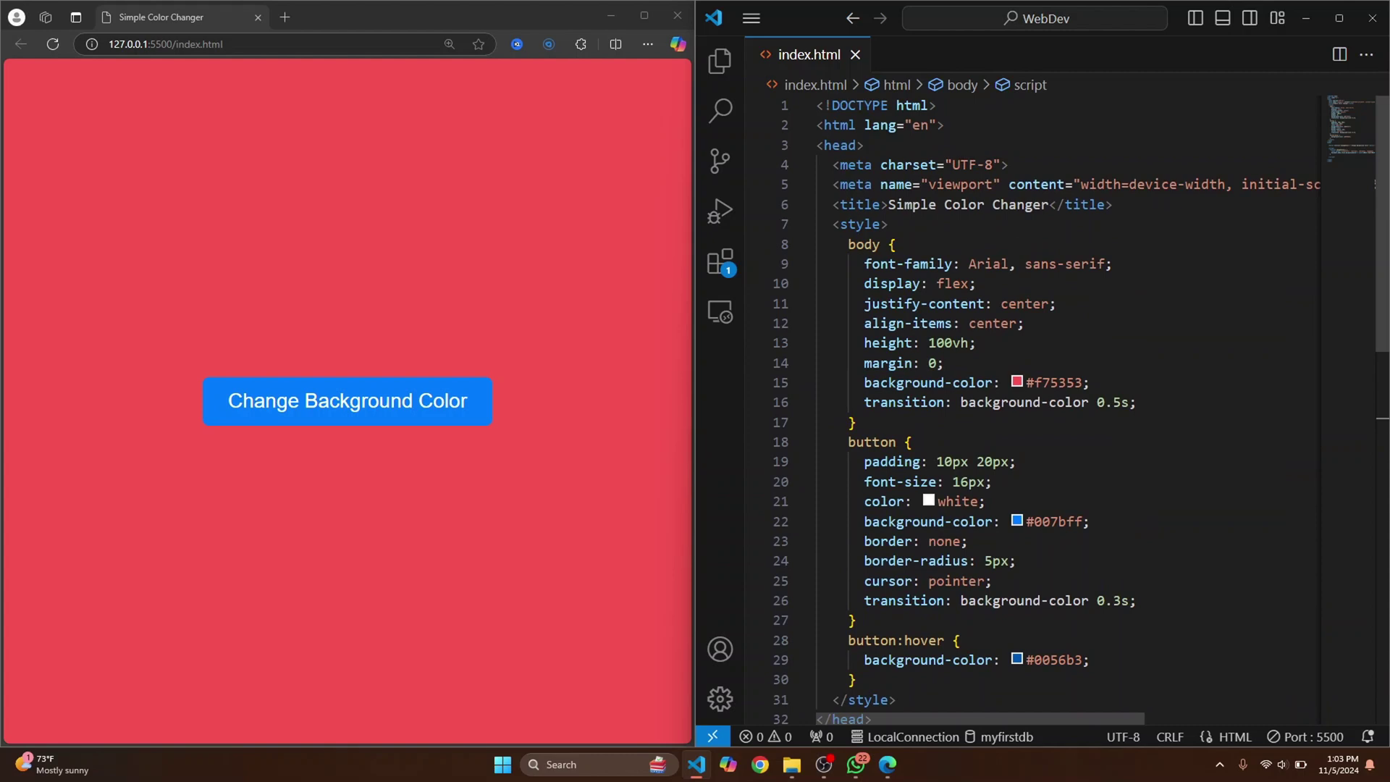
{"action": "scroll", "coordinate": [1032, 434], "scroll_direction": "down", "scroll_amount": 1}
{"action": "scroll", "coordinate": [1032, 434], "scroll_direction": "down", "scroll_amount": 2}
Add a blank line after the button:hover rule near line 30 and save
{"action": "left_click", "coordinate": [858, 517]}
{"action": "key", "text": "Return"}
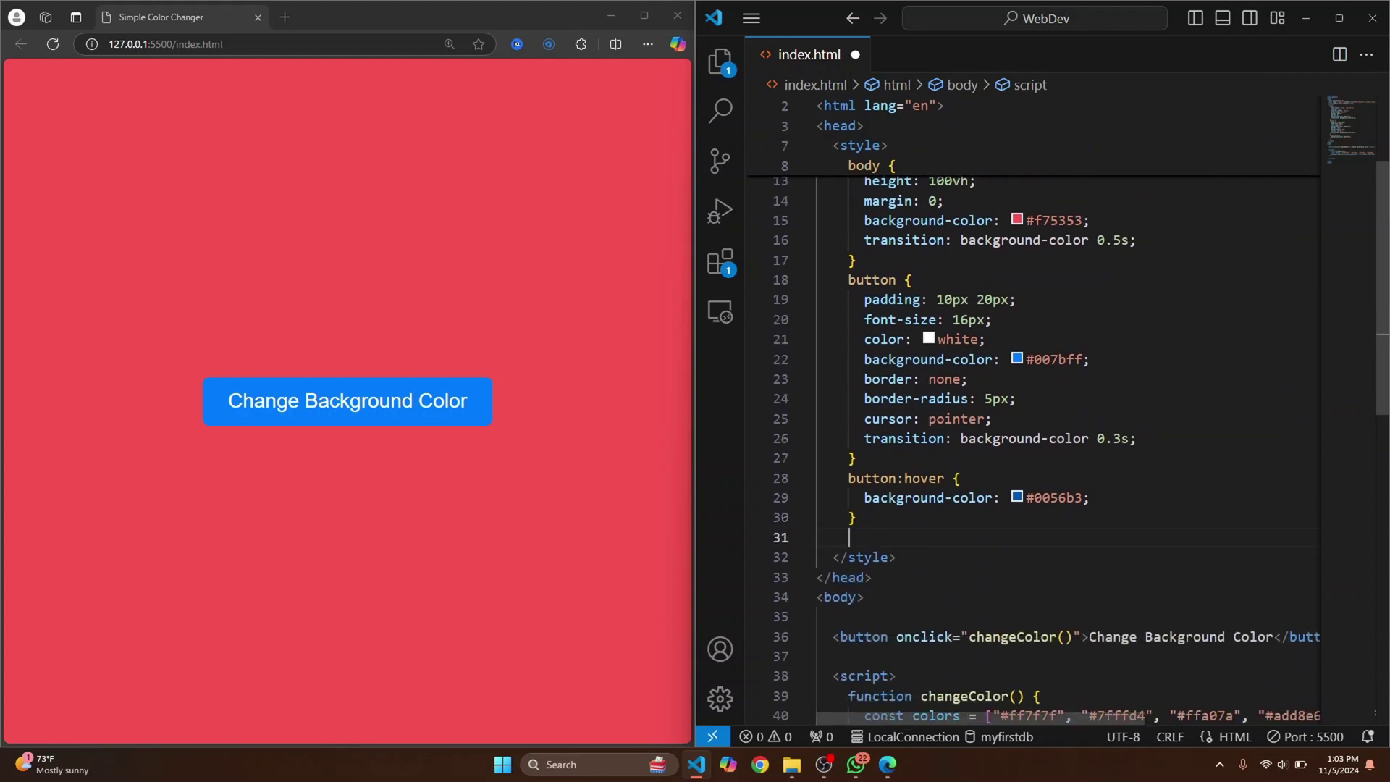
{"action": "type", "text": "<"}
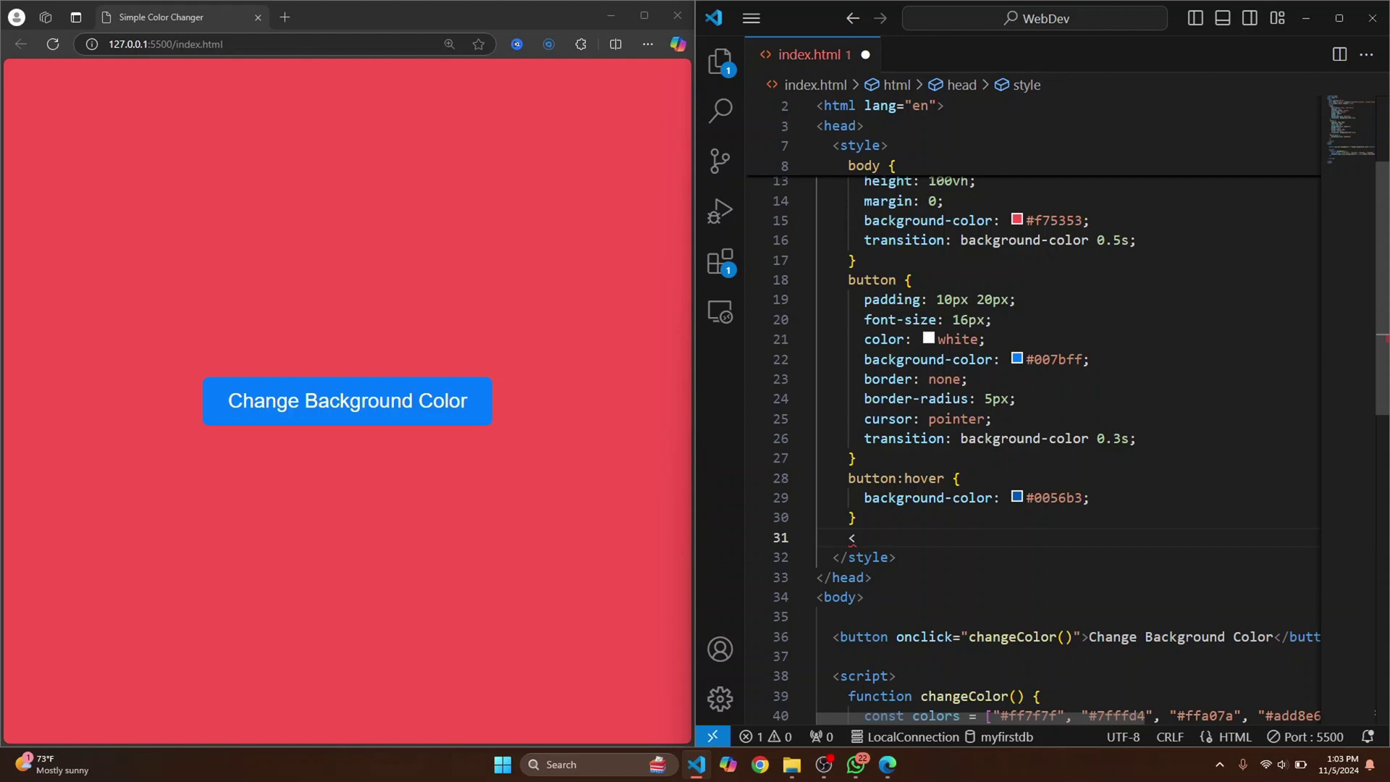
{"action": "key", "text": "BackSpace"}
{"action": "key", "text": "ctrl+s"}
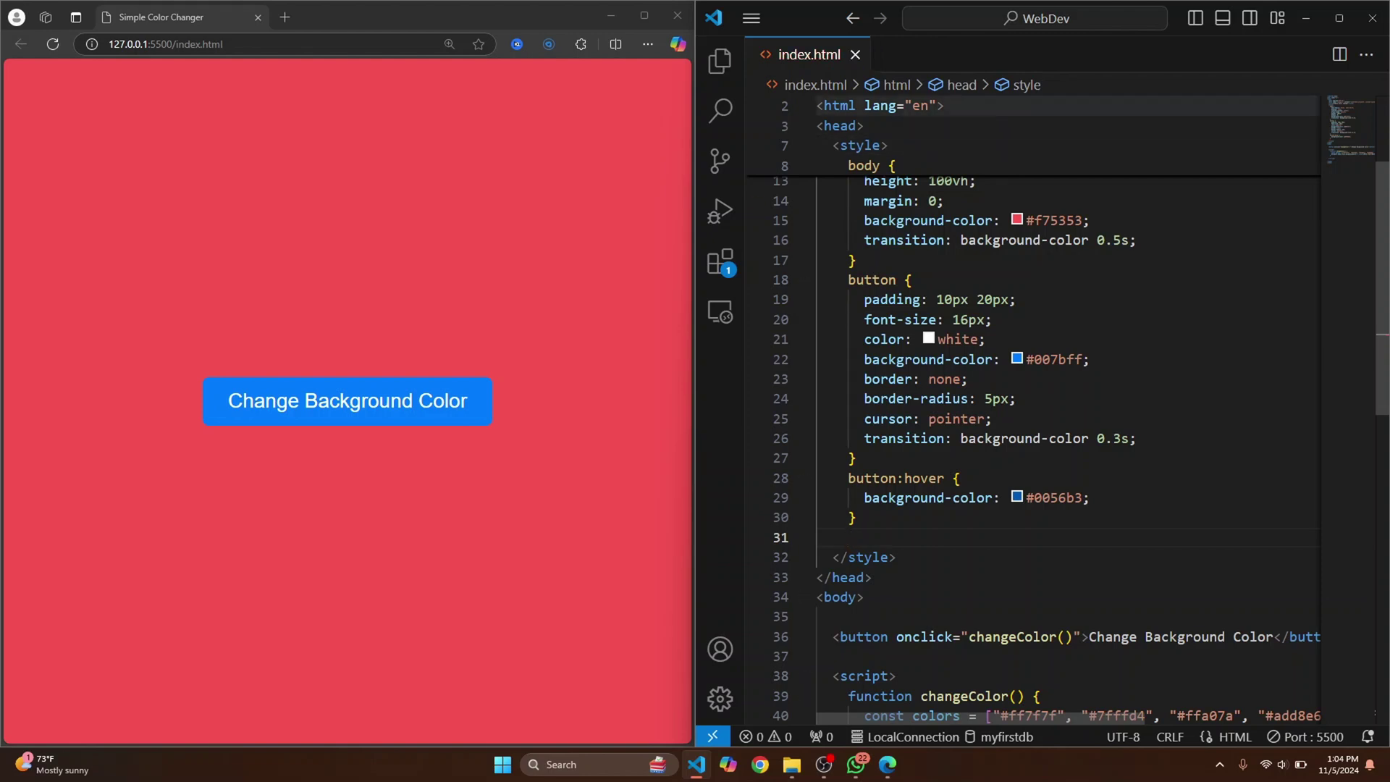